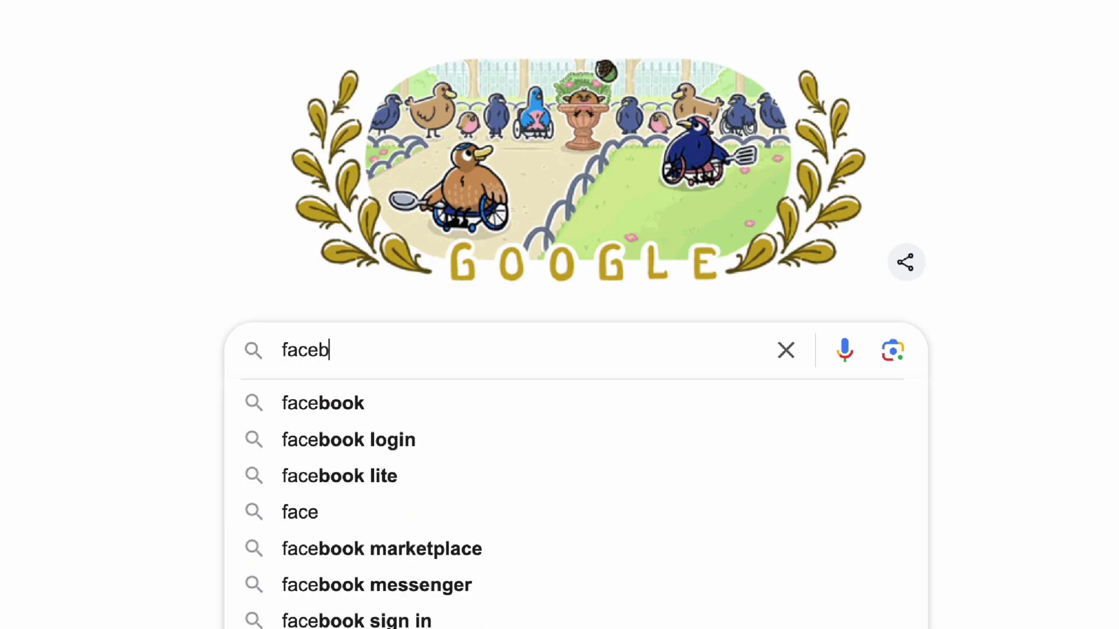
# - Start a new campaign with the Leads objective and the Manual leads campaign setup
pyautogui.write('ook ads manager')
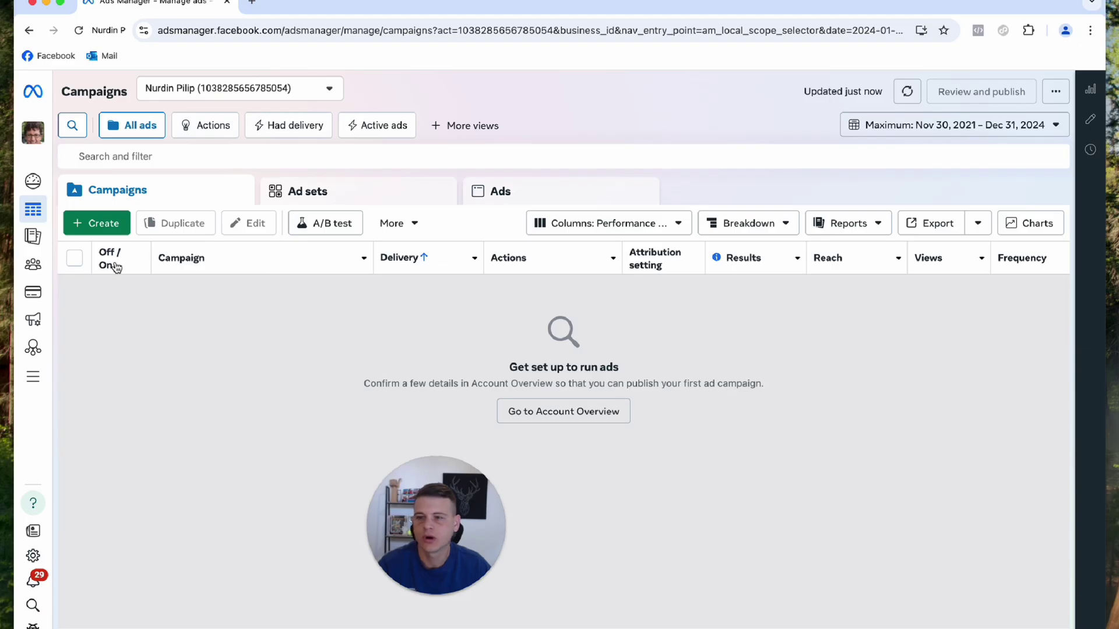
pyautogui.click(108, 223)
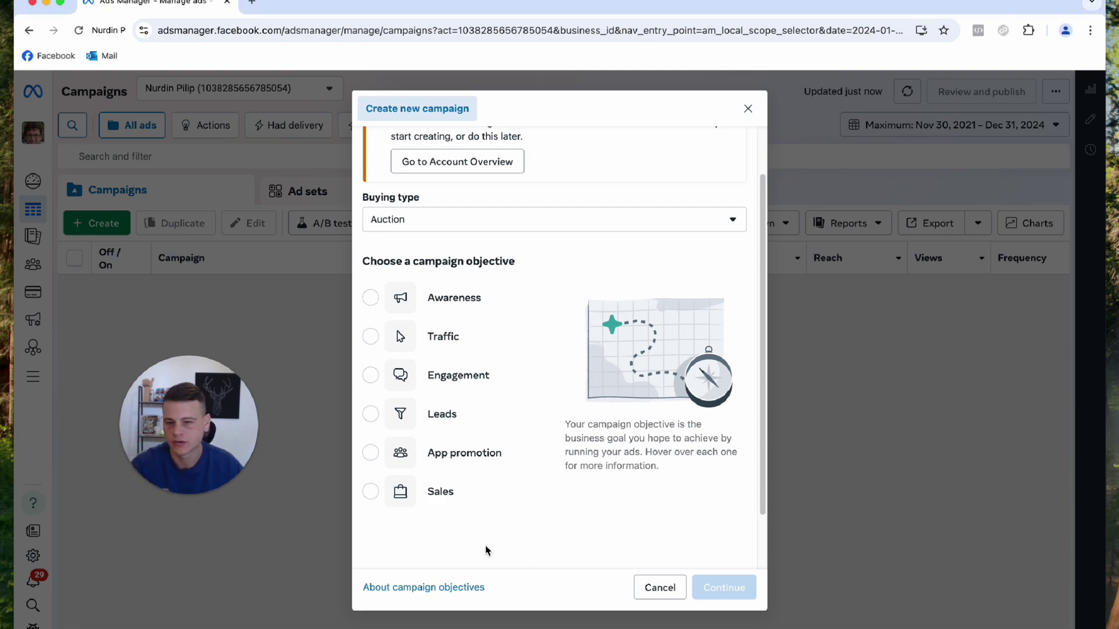
pyautogui.click(373, 416)
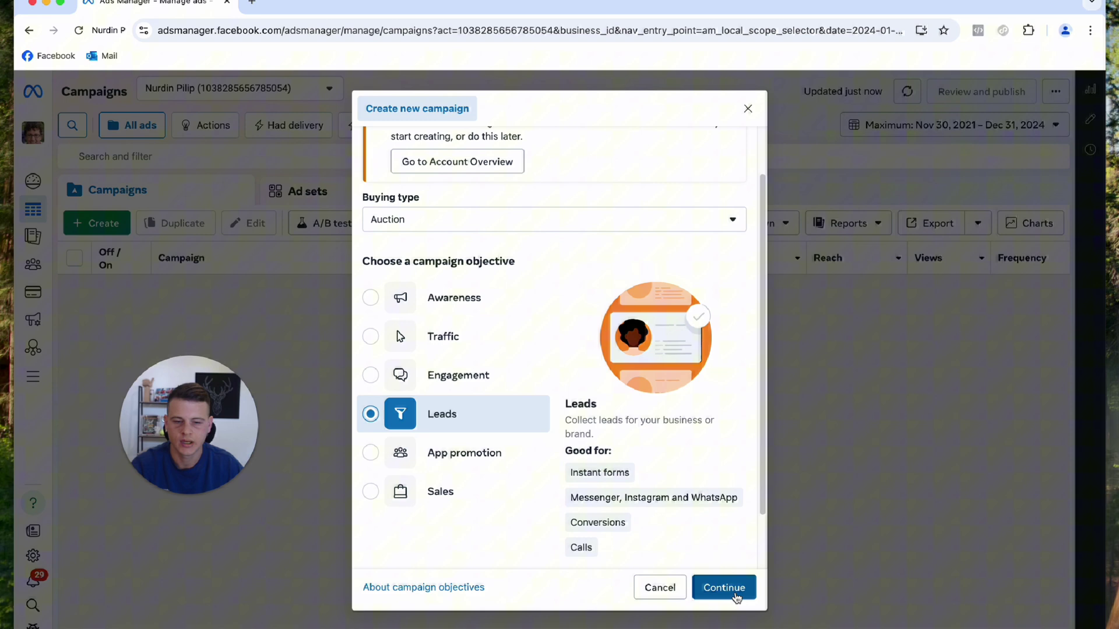
pyautogui.click(724, 588)
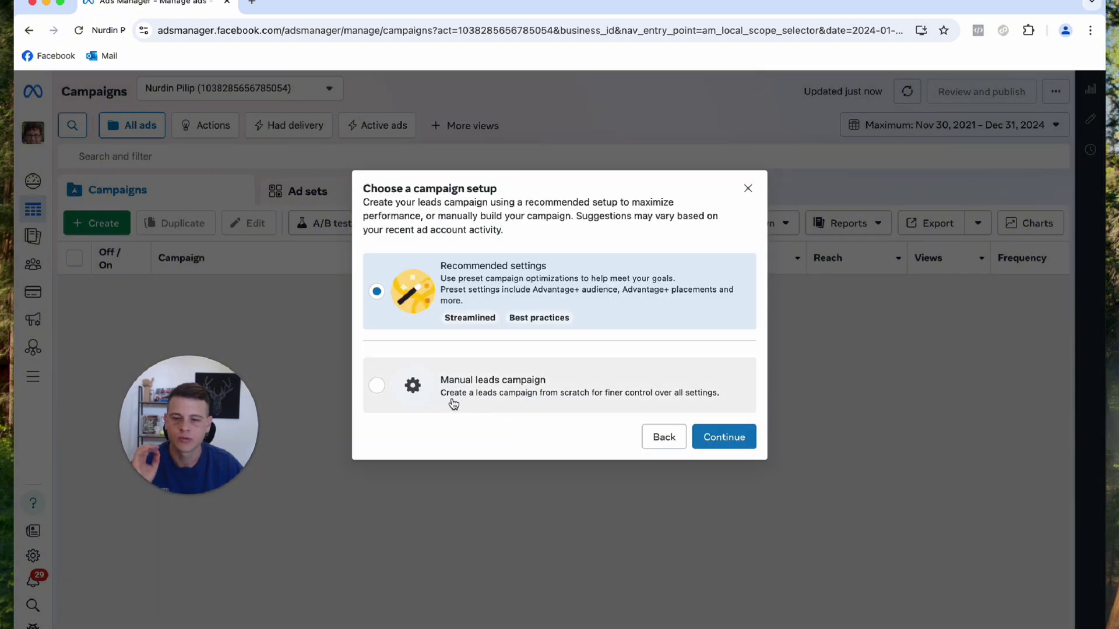
pyautogui.click(379, 390)
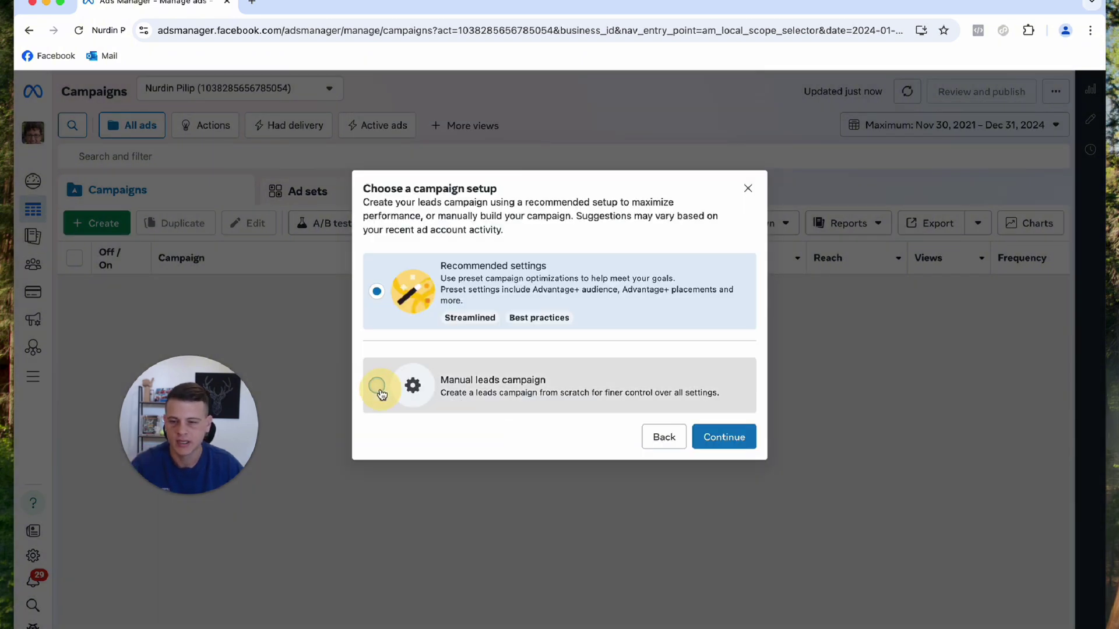
# - Open the campaign editor and rename the campaign to 'testing campaign'
pyautogui.click(718, 438)
pyautogui.write('testin')
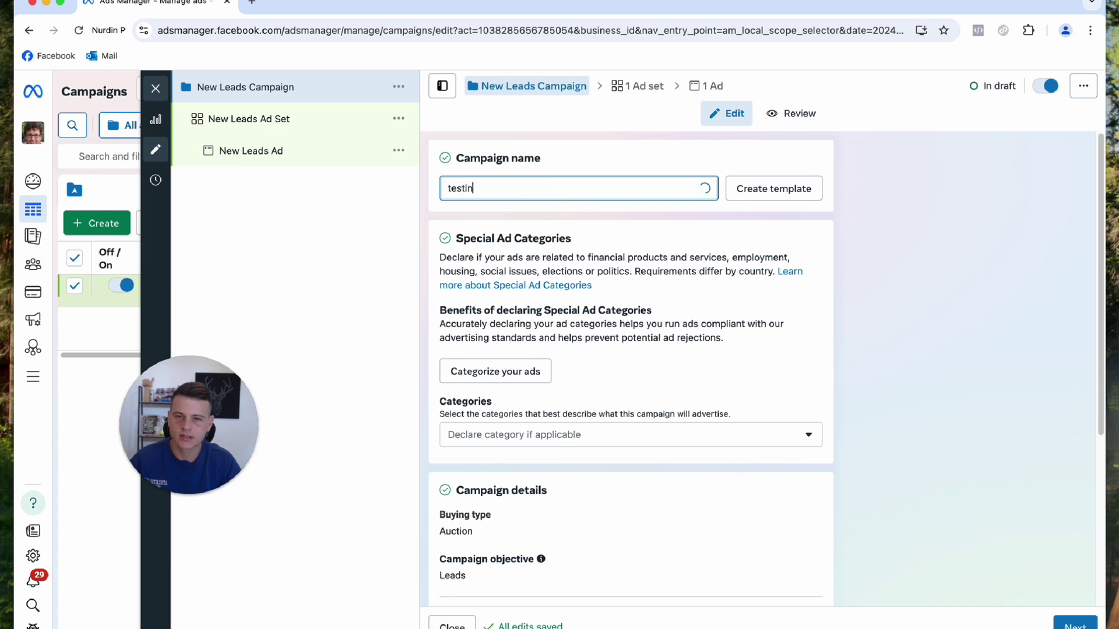
pyautogui.write('g campaign')
pyautogui.click(625, 288)
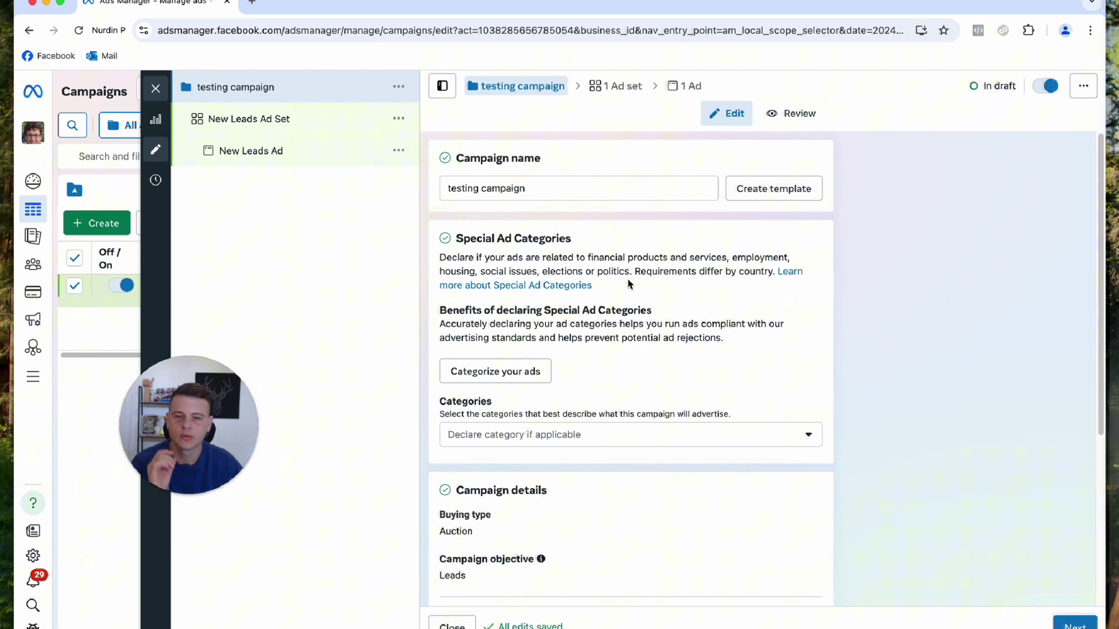
pyautogui.scroll(-5, 653, 309)
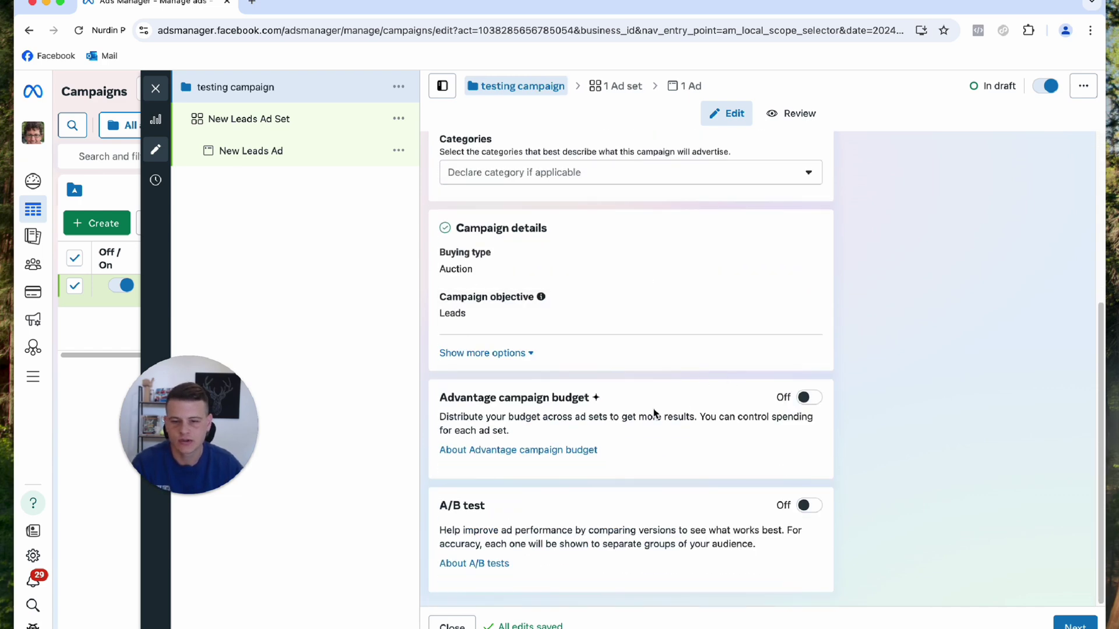
pyautogui.moveTo(487, 400); pyautogui.dragTo(784, 409)
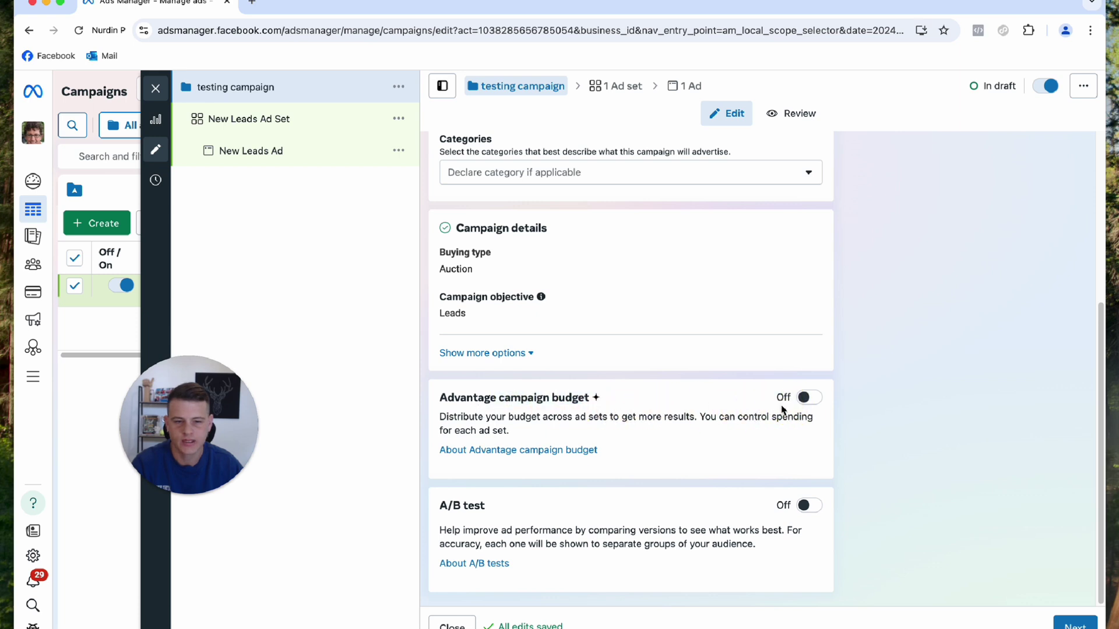
# - Open the New Leads Ad Set and switch Dynamic creative on, confirming the change
pyautogui.click(309, 121)
pyautogui.scroll(-1, 433, 243)
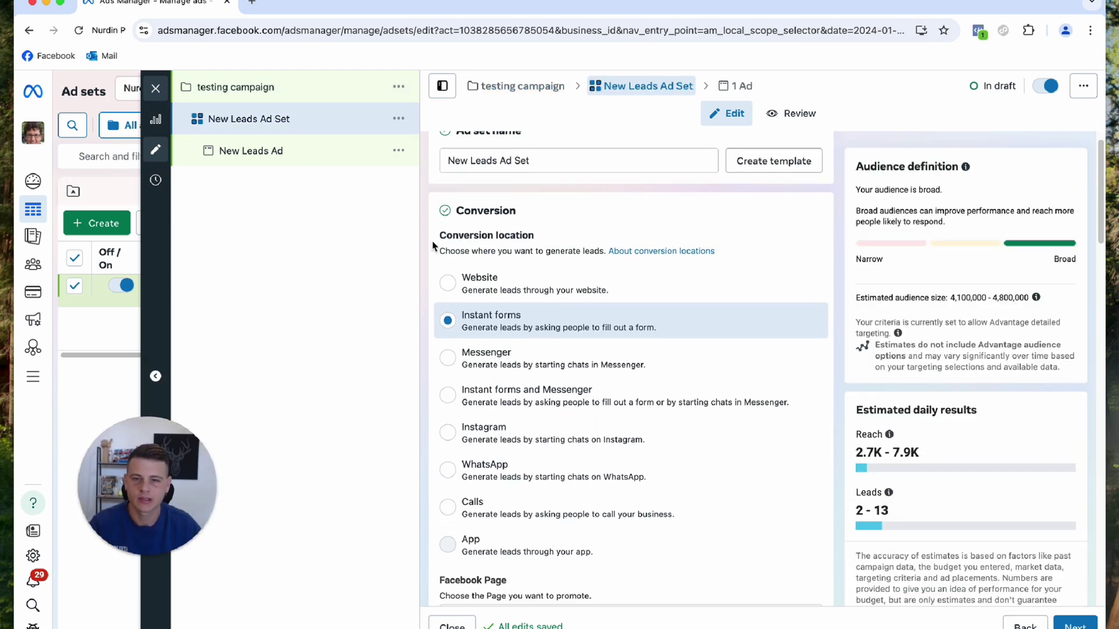
pyautogui.scroll(-2, 433, 244)
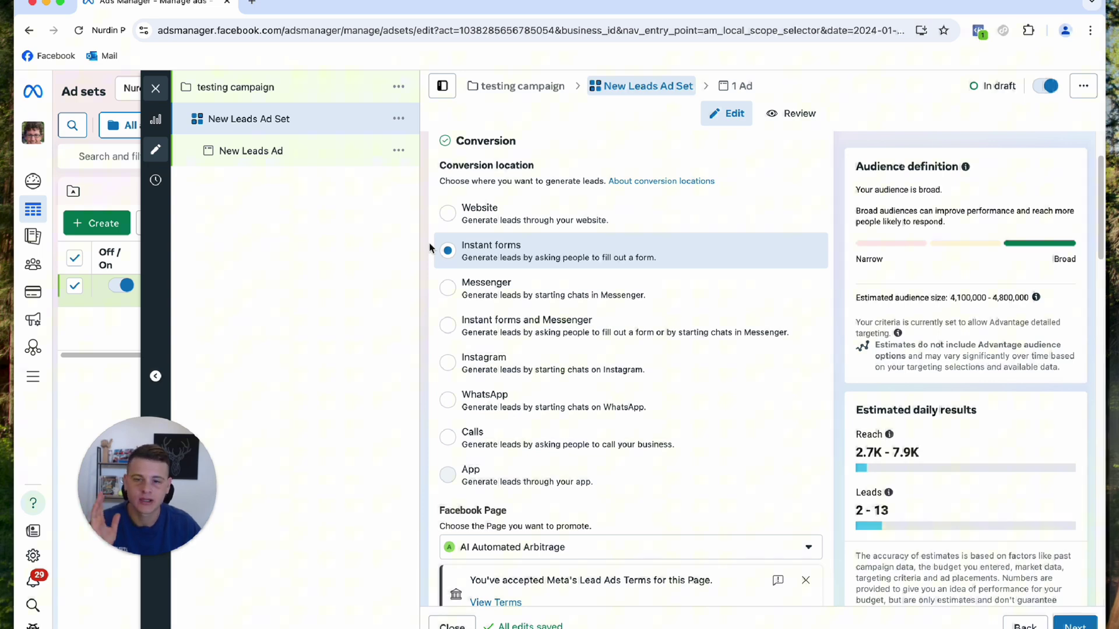
pyautogui.scroll(-10, 612, 262)
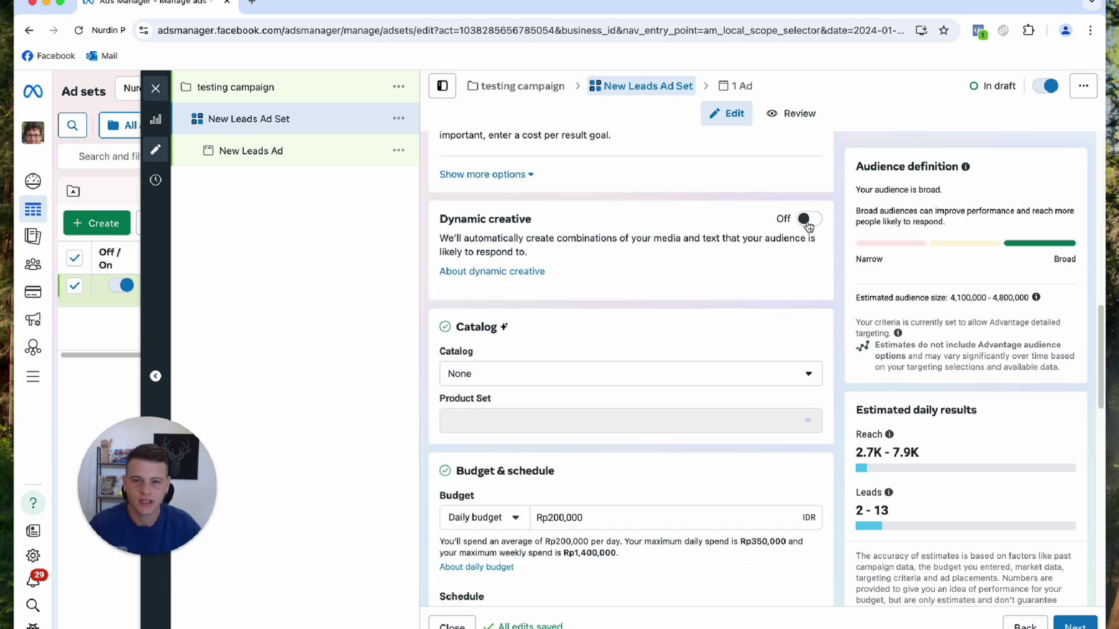
pyautogui.click(808, 226)
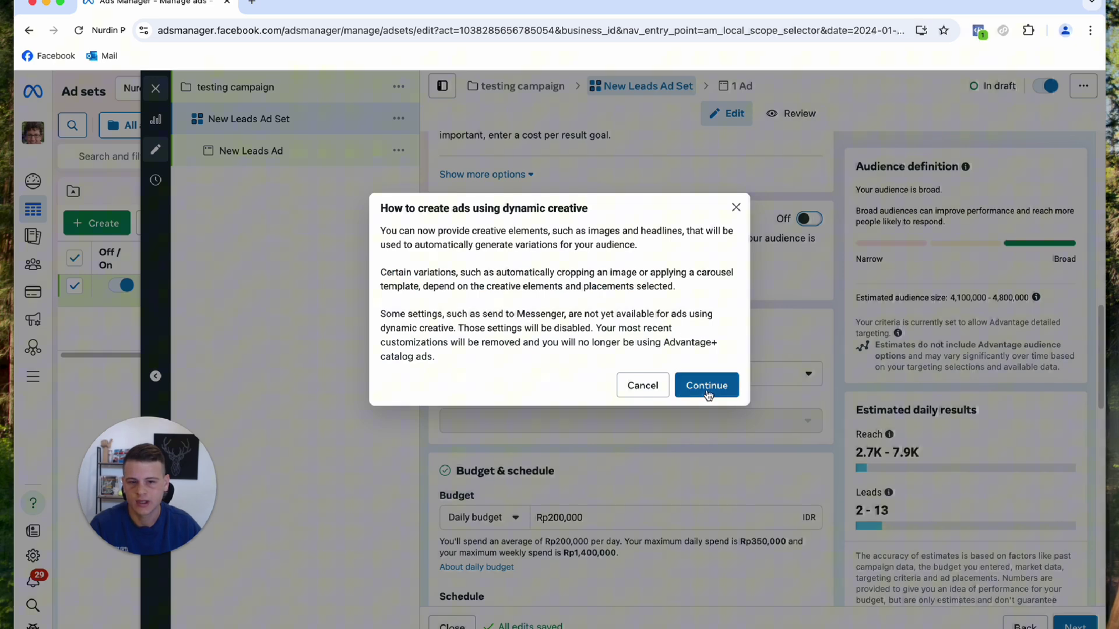
pyautogui.click(707, 385)
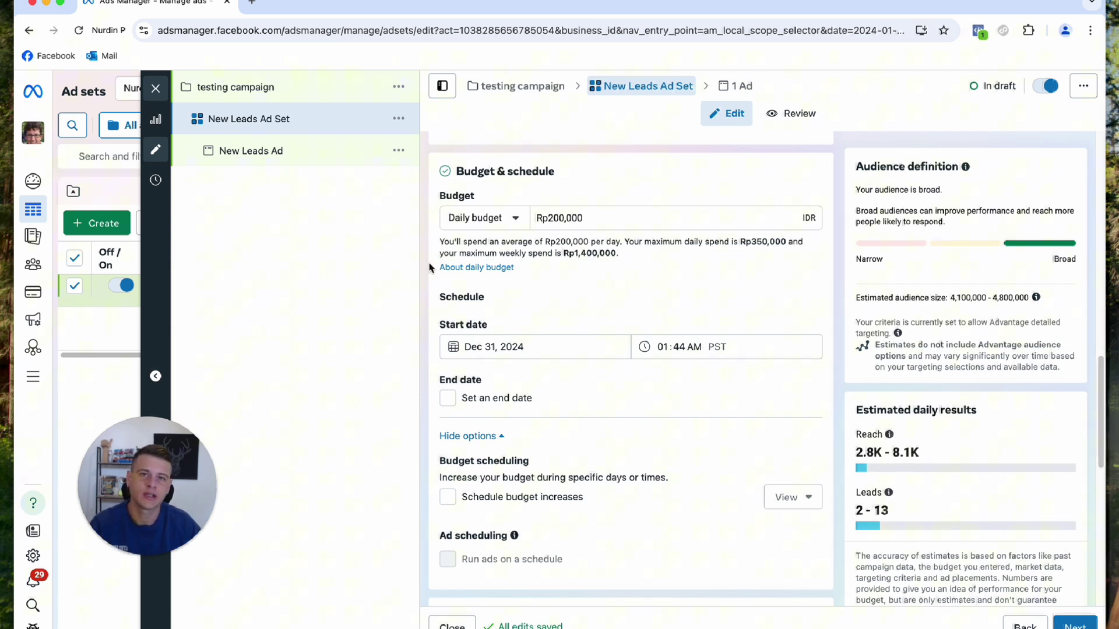
# - Set the ad set start date to January 1, 2025 with the start hour at 12
pyautogui.click(495, 350)
pyautogui.click(593, 377)
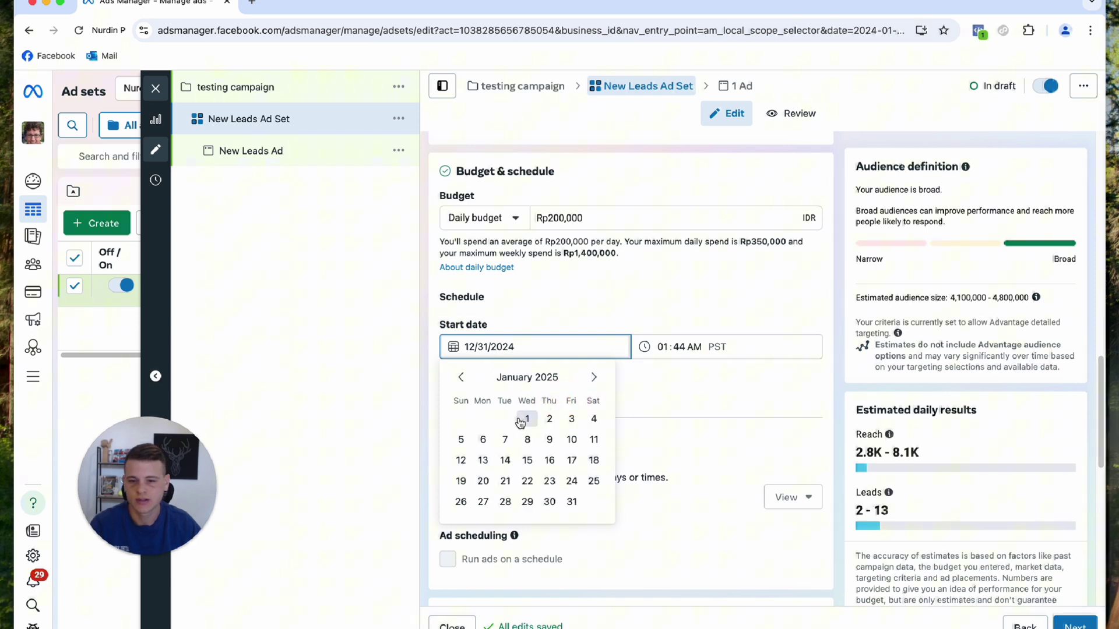
pyautogui.click(521, 421)
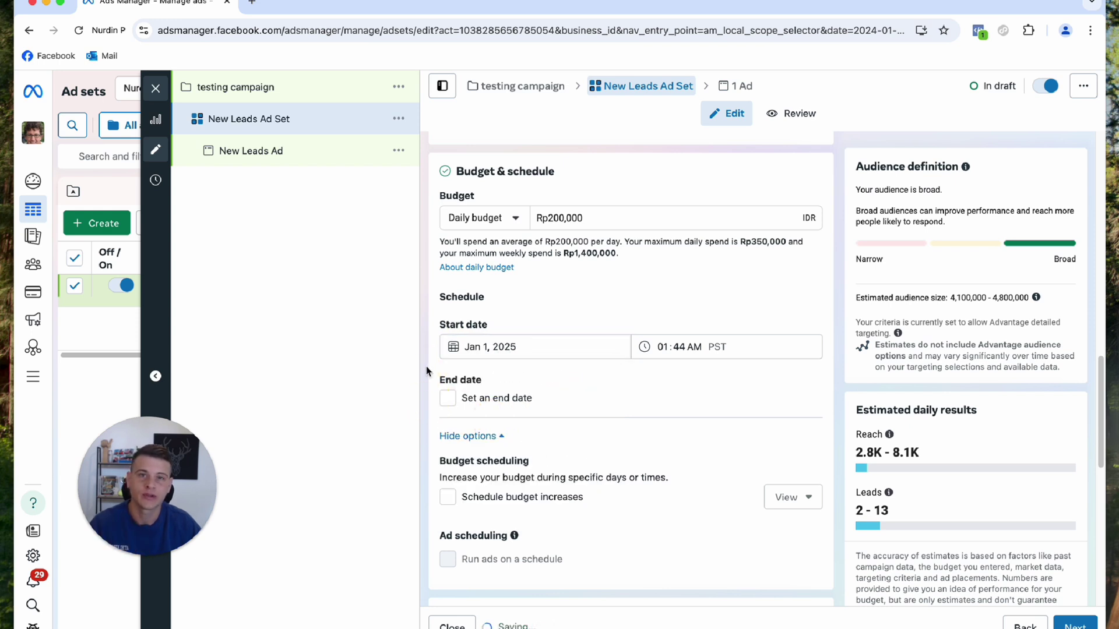
pyautogui.click(665, 348)
pyautogui.press('Down')
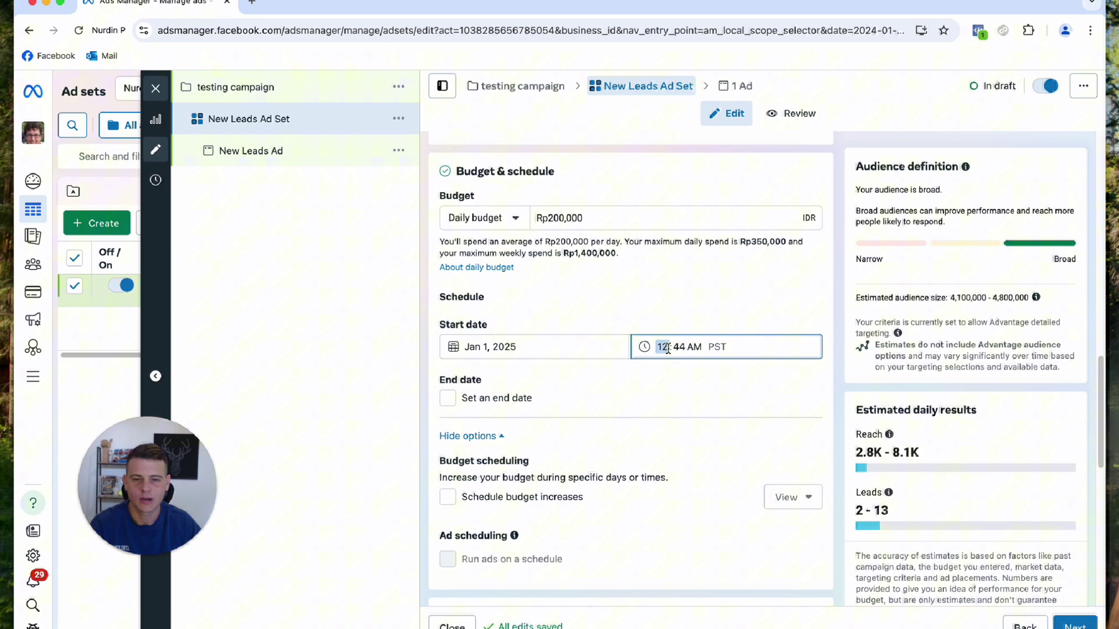
pyautogui.scroll(-5, 449, 417)
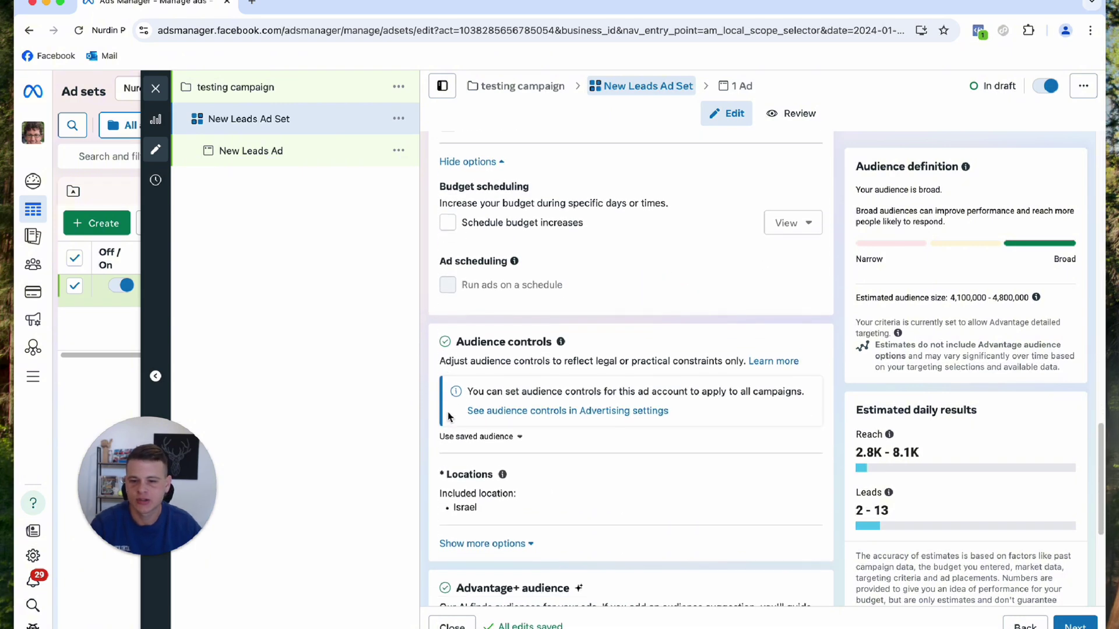
pyautogui.scroll(-3, 449, 416)
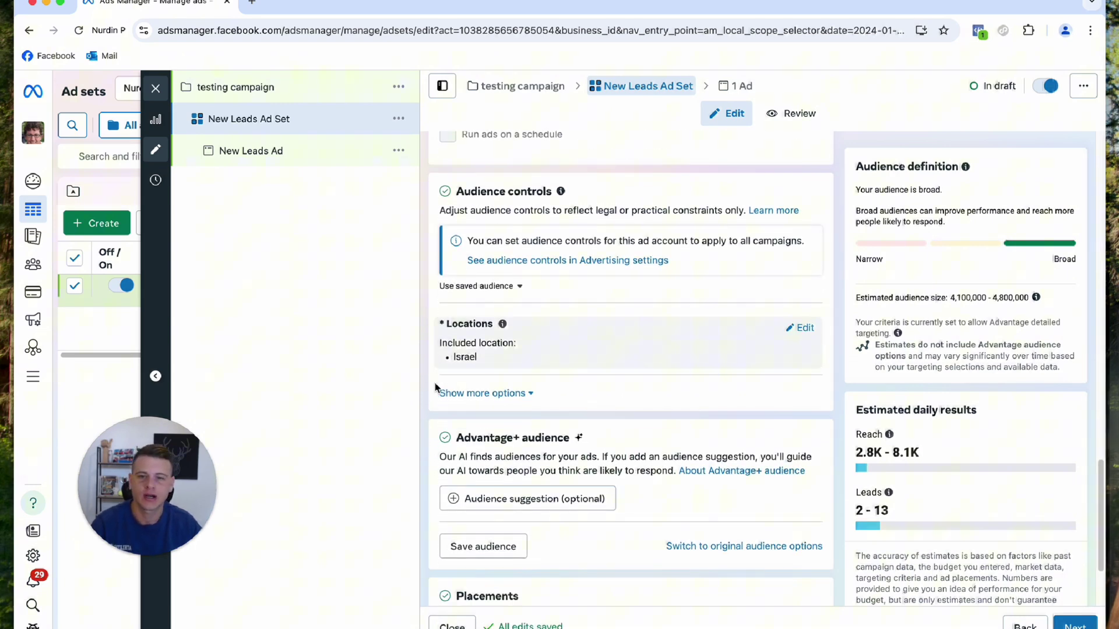
pyautogui.scroll(-1, 436, 386)
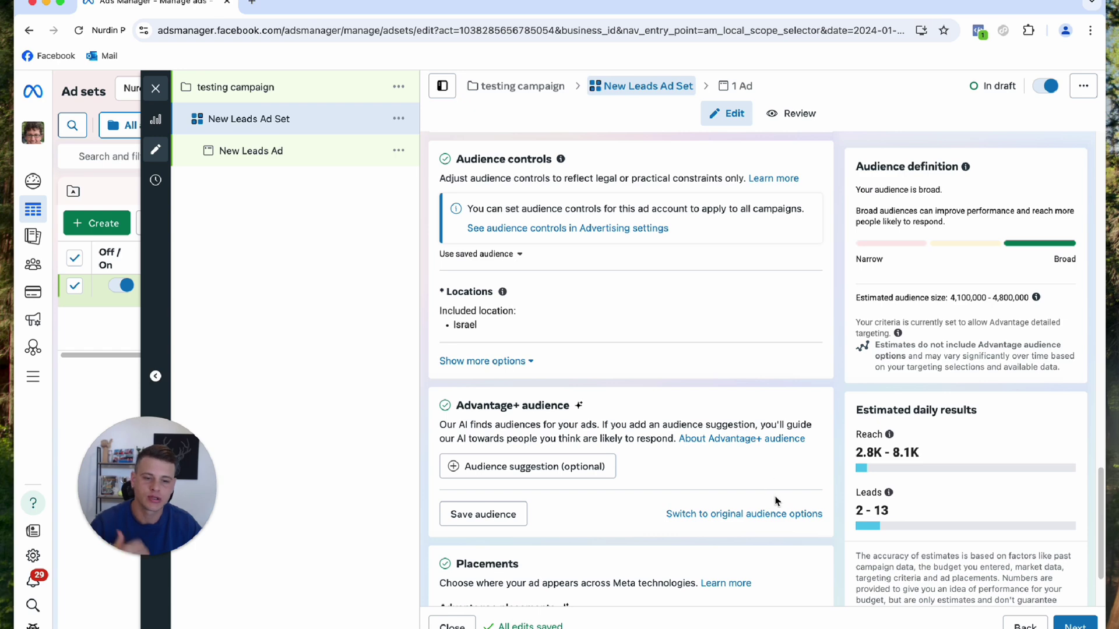
# - Switch from Advantage+ audience to the original audience options and change the target location
pyautogui.click(725, 515)
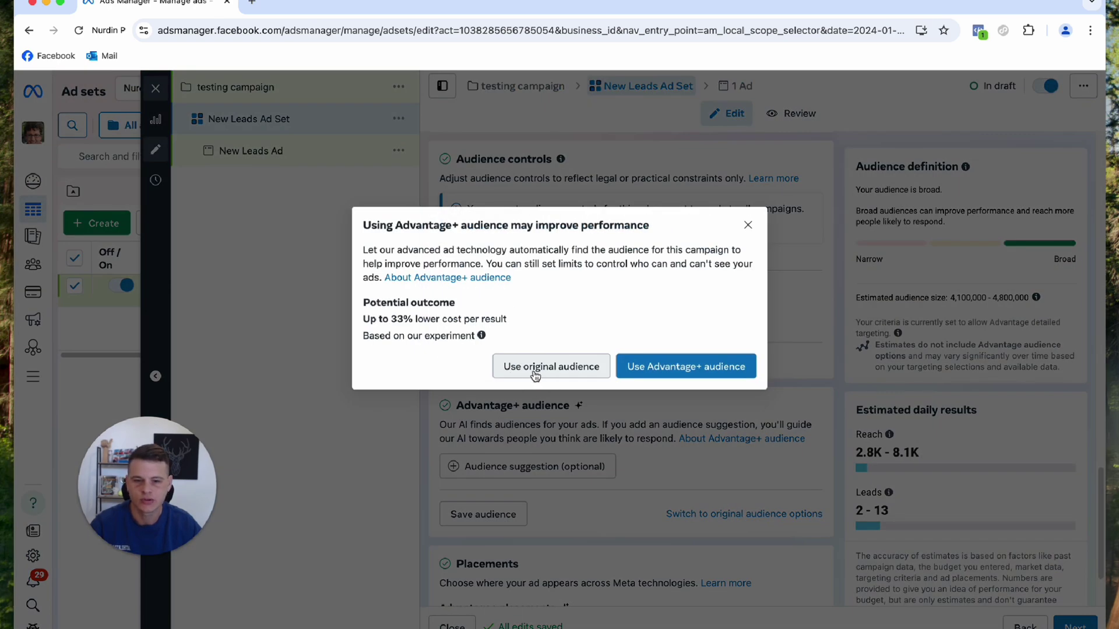
pyautogui.click(535, 375)
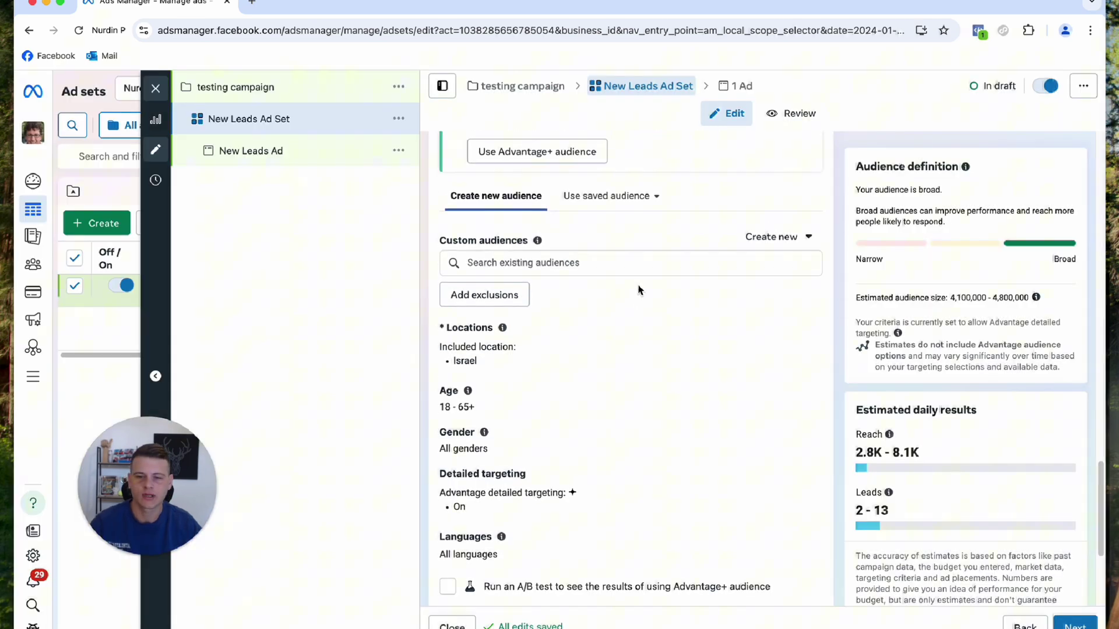
pyautogui.scroll(-2, 647, 292)
pyautogui.click(767, 313)
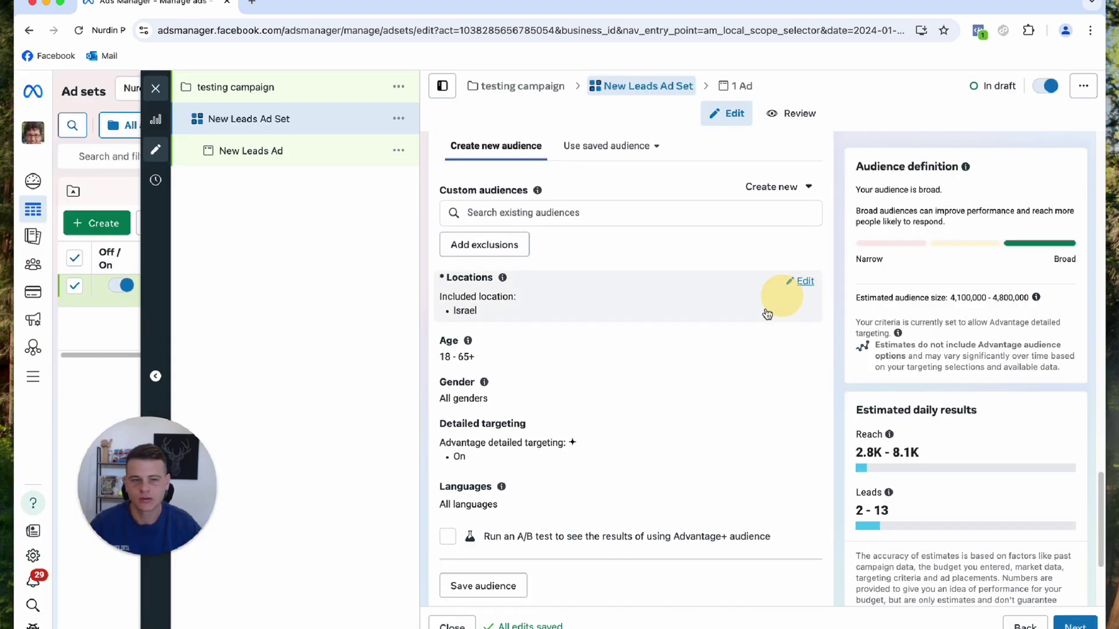
pyautogui.click(641, 380)
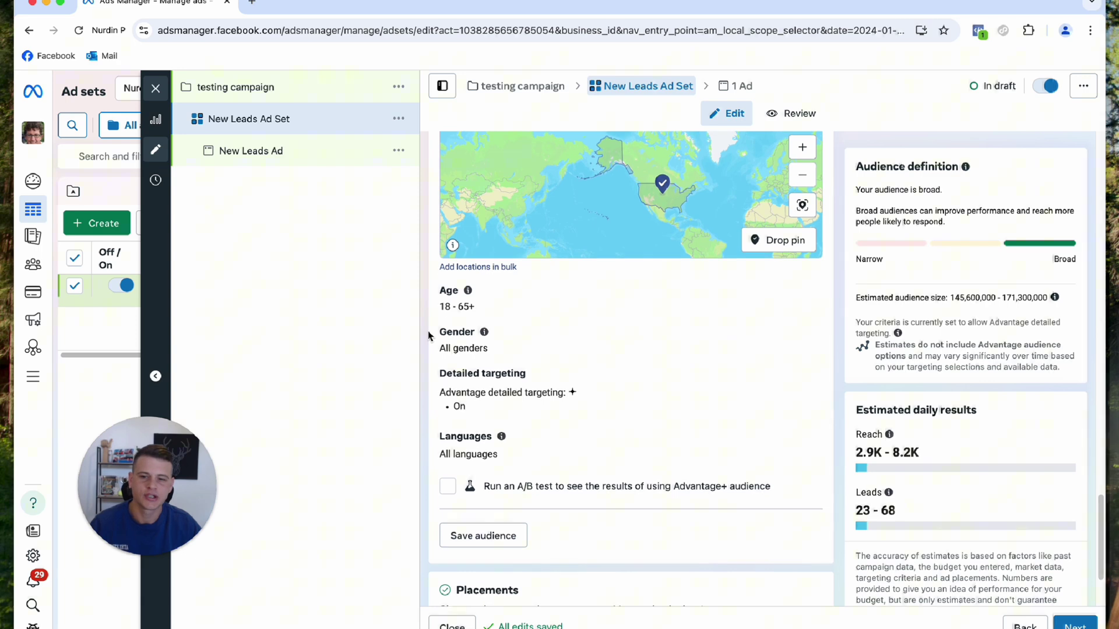
pyautogui.scroll(-1, 428, 336)
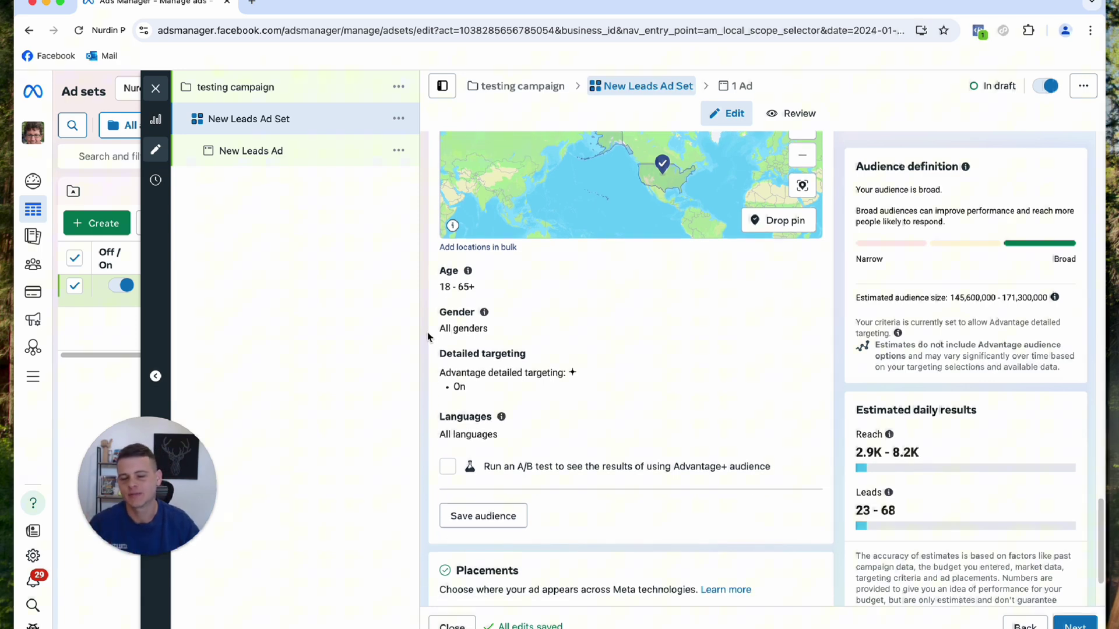
# - Add Social media marketing to detailed targeting via search
pyautogui.click(803, 365)
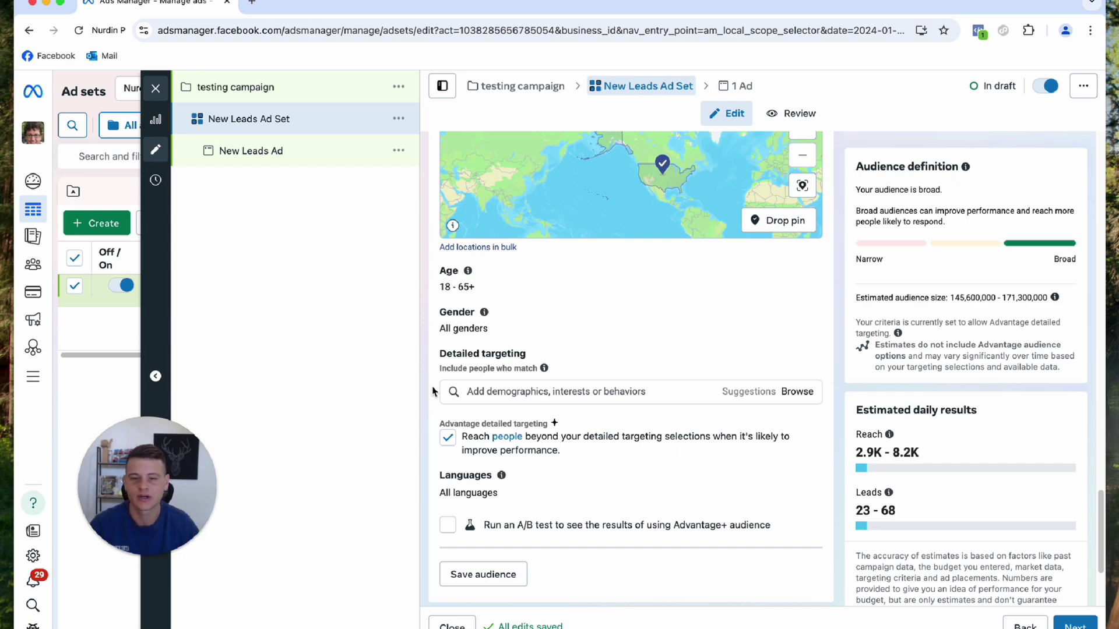
pyautogui.click(469, 389)
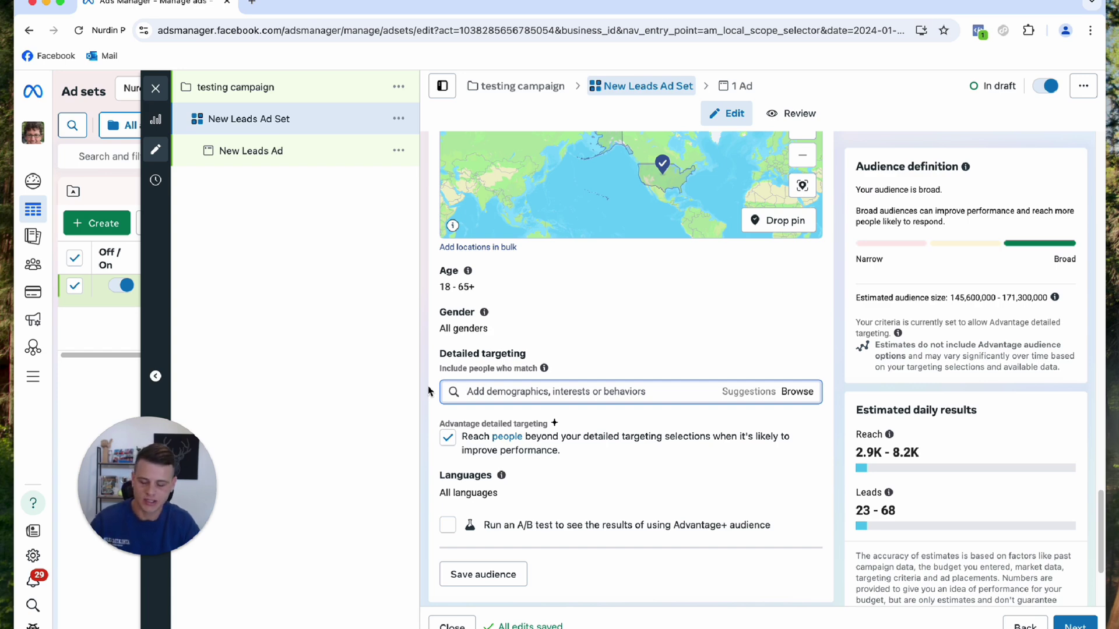
pyautogui.write('social media mark')
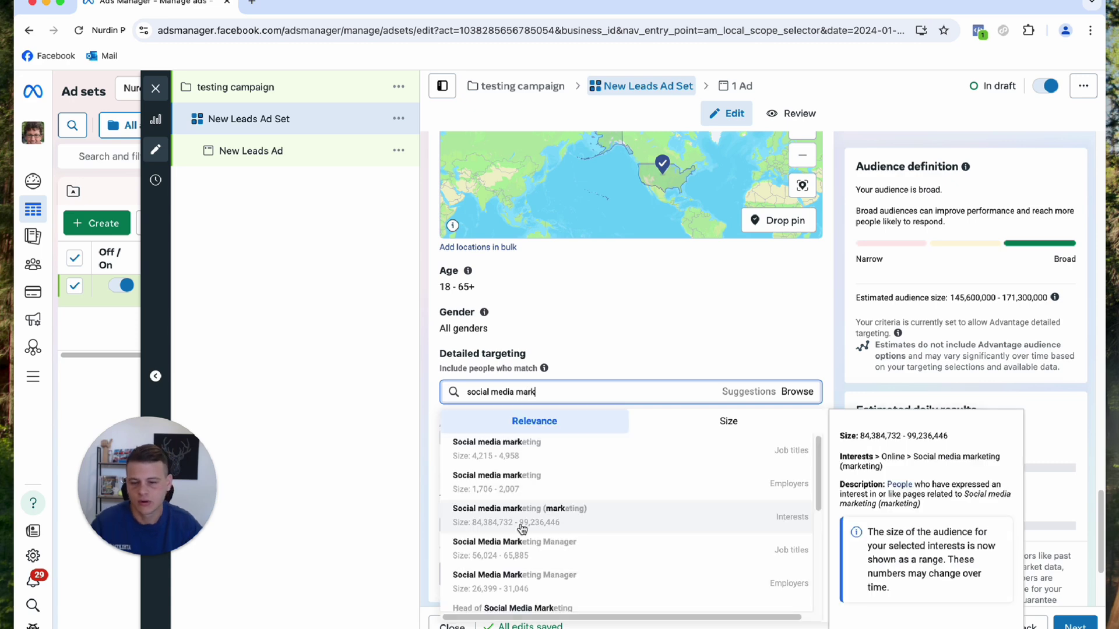
pyautogui.click(522, 529)
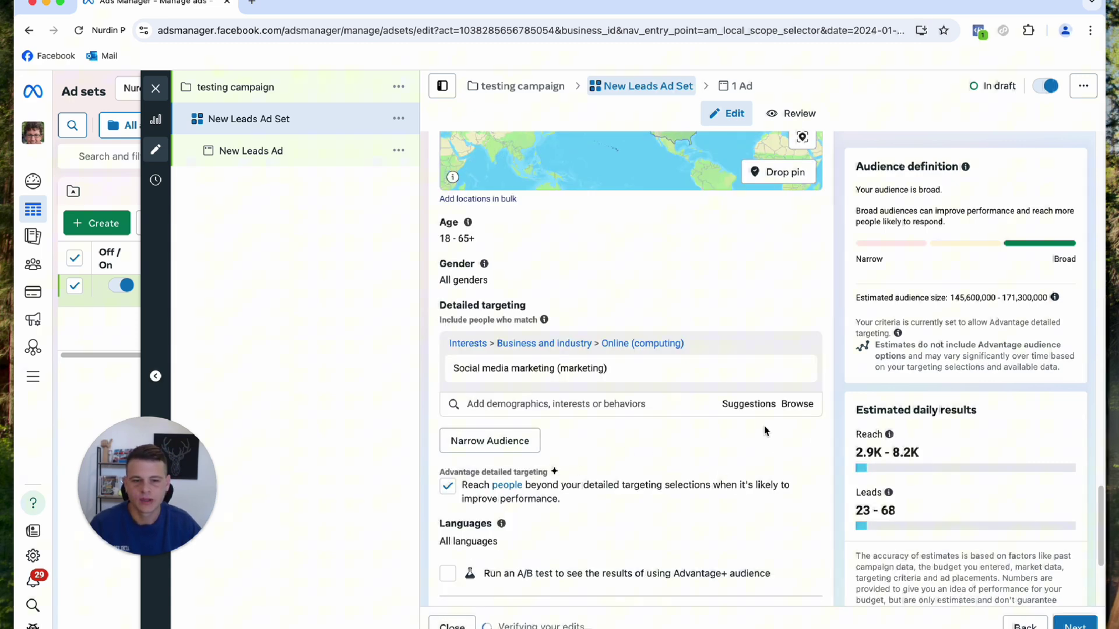
# - Add Advertising agency, Facebook Page admins, Small business owners and Entrepreneurship from suggestions
pyautogui.click(750, 407)
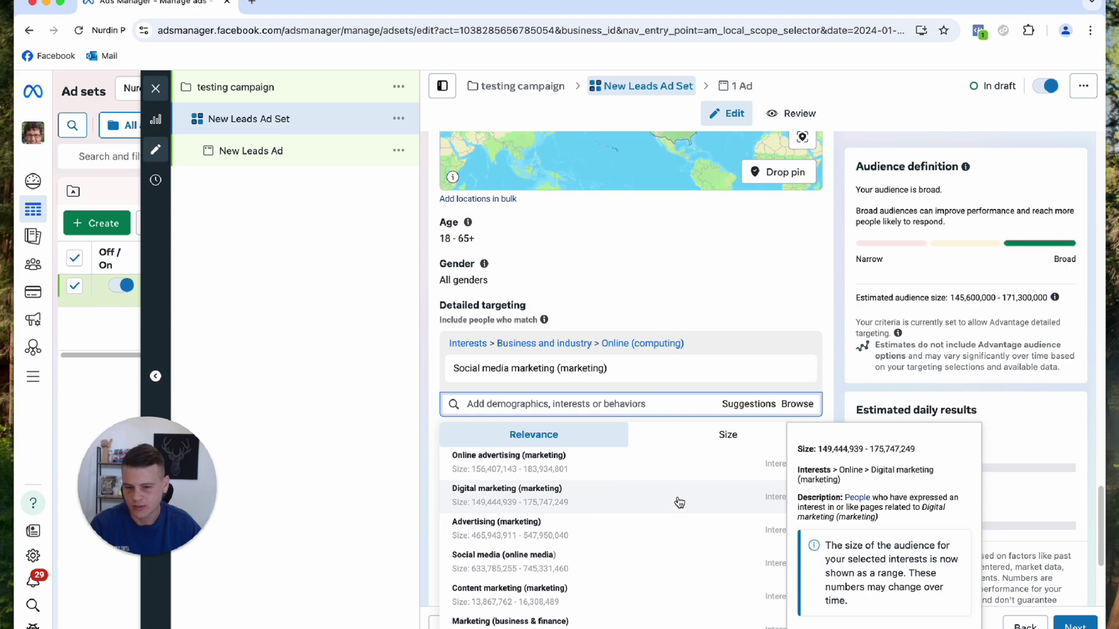
pyautogui.scroll(-3, 641, 536)
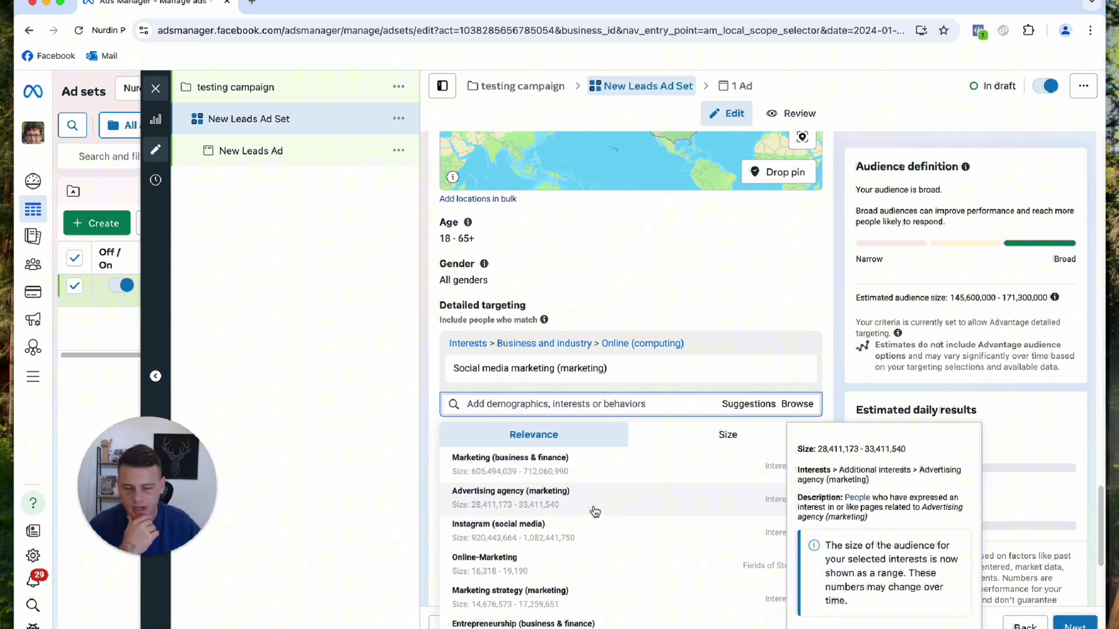
pyautogui.click(595, 507)
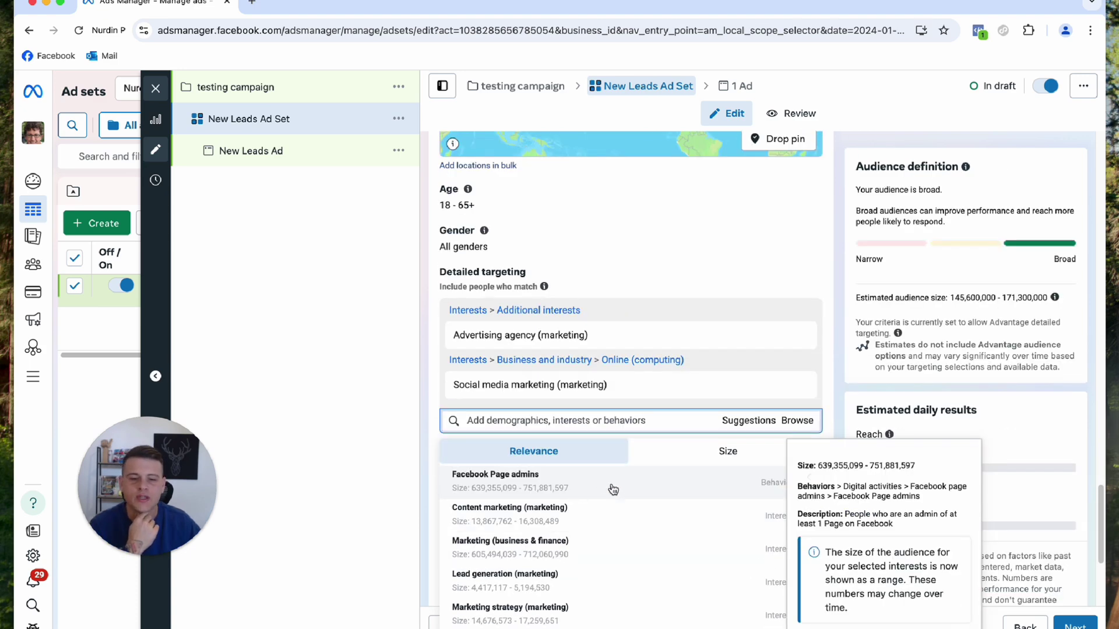
pyautogui.click(646, 491)
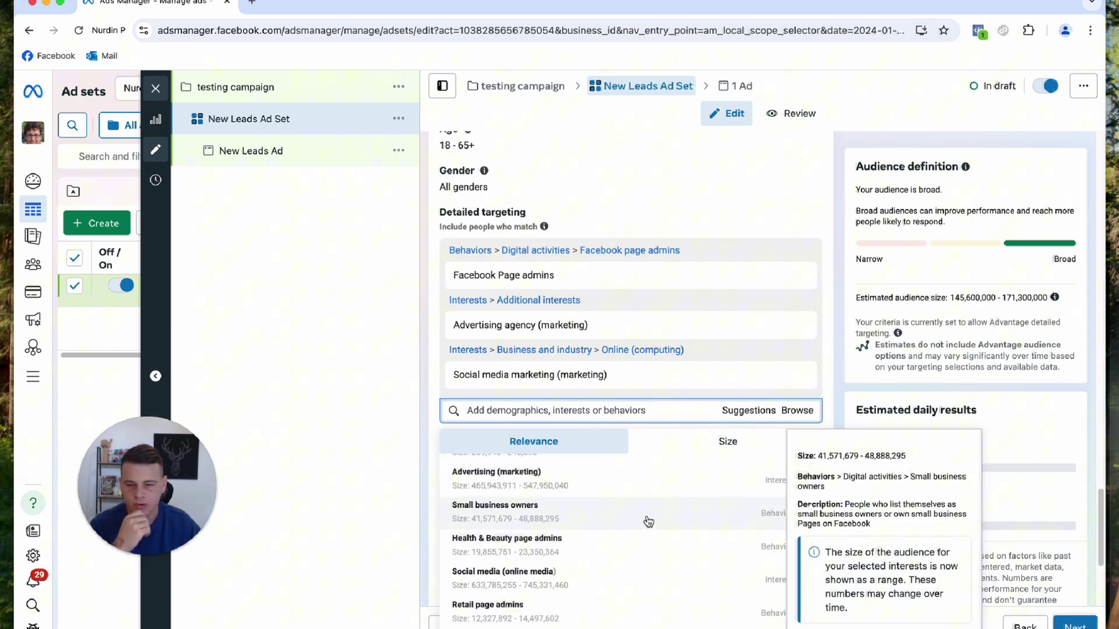
pyautogui.click(654, 530)
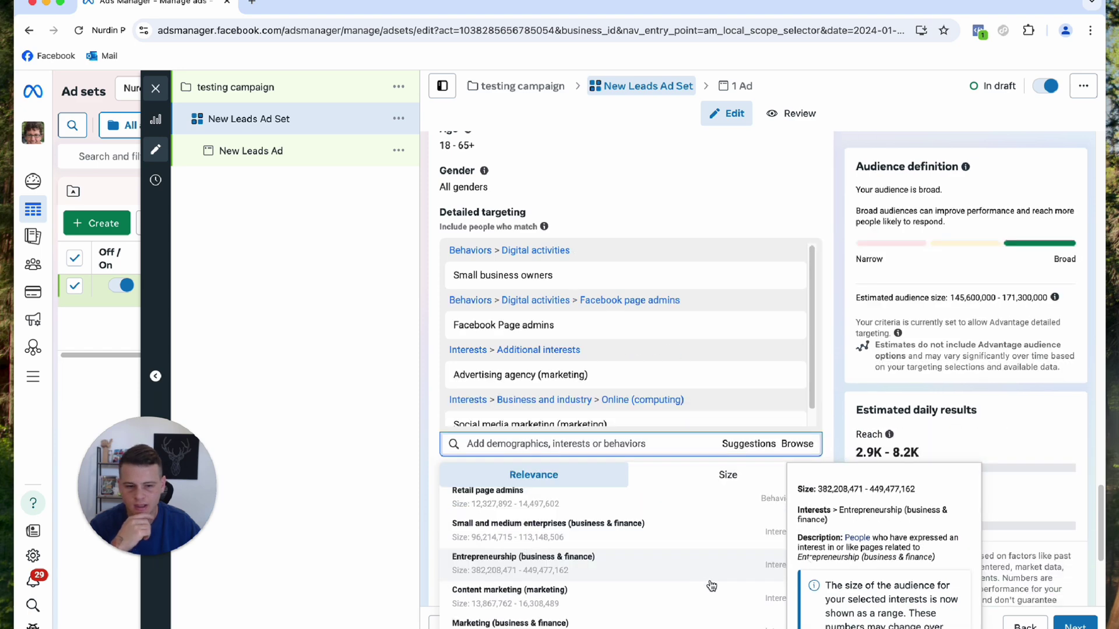
pyautogui.click(668, 577)
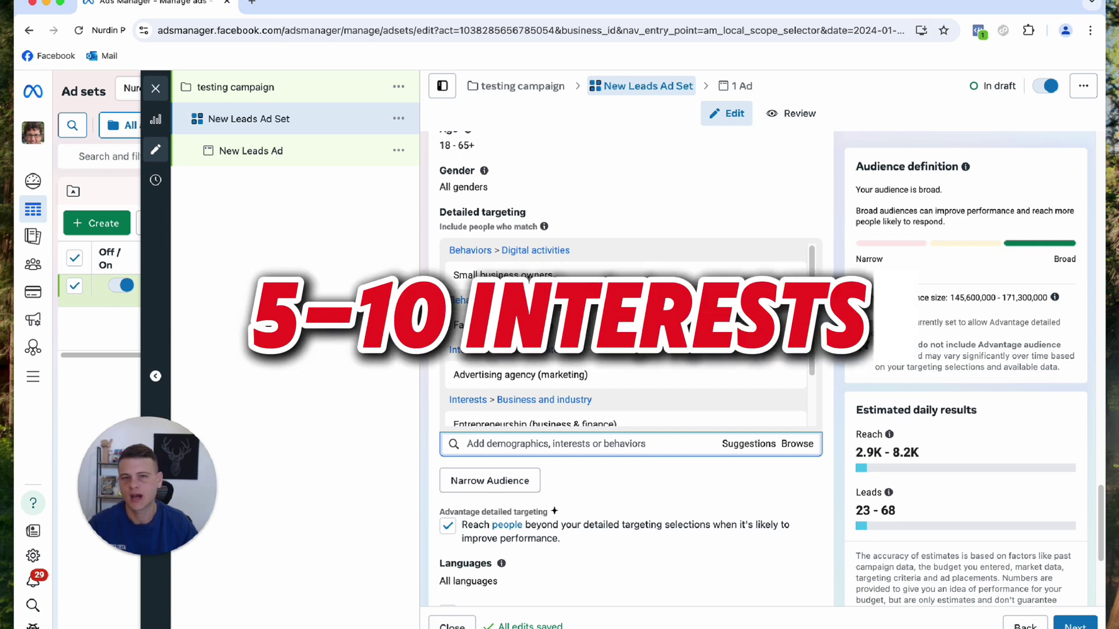
pyautogui.scroll(-1, 446, 481)
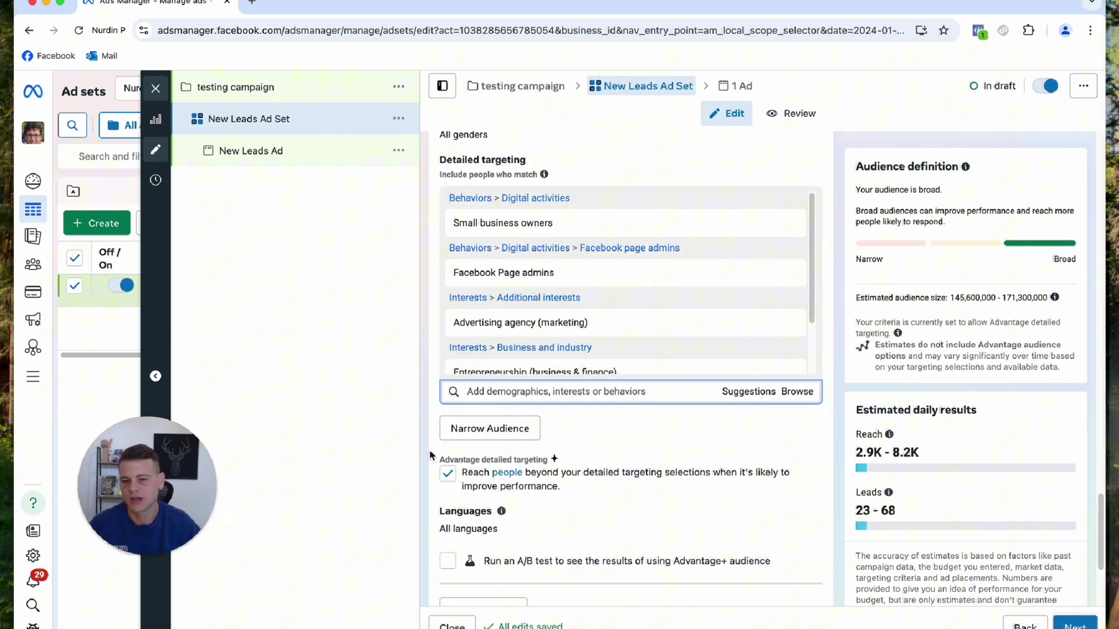
# - Uncheck Advantage detailed targeting and limit the audience language to English (All)
pyautogui.click(447, 479)
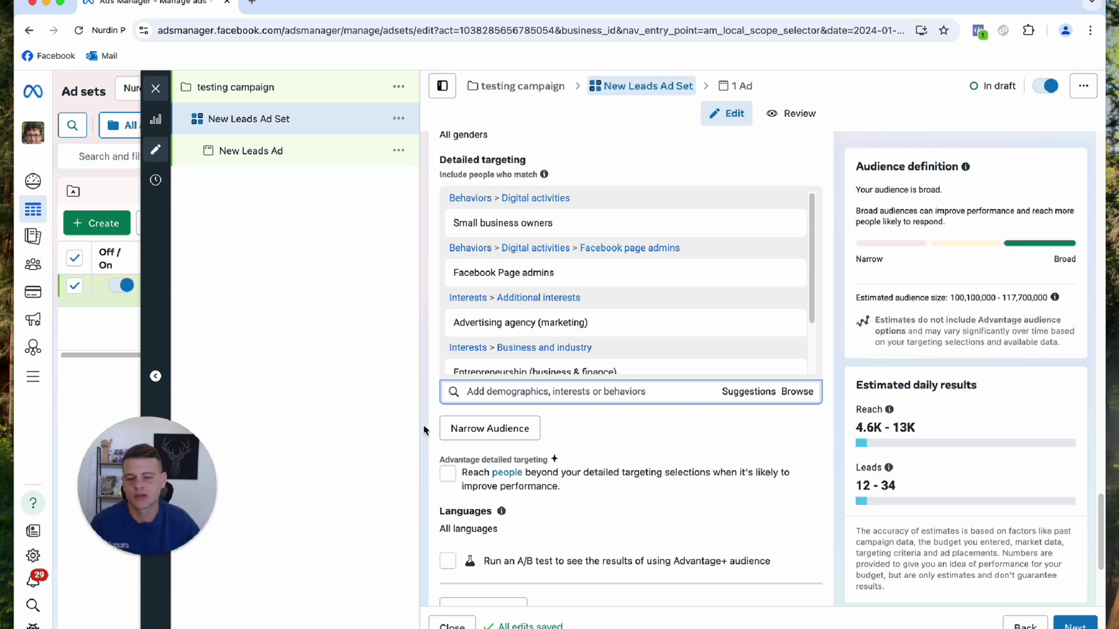
pyautogui.scroll(-3, 424, 430)
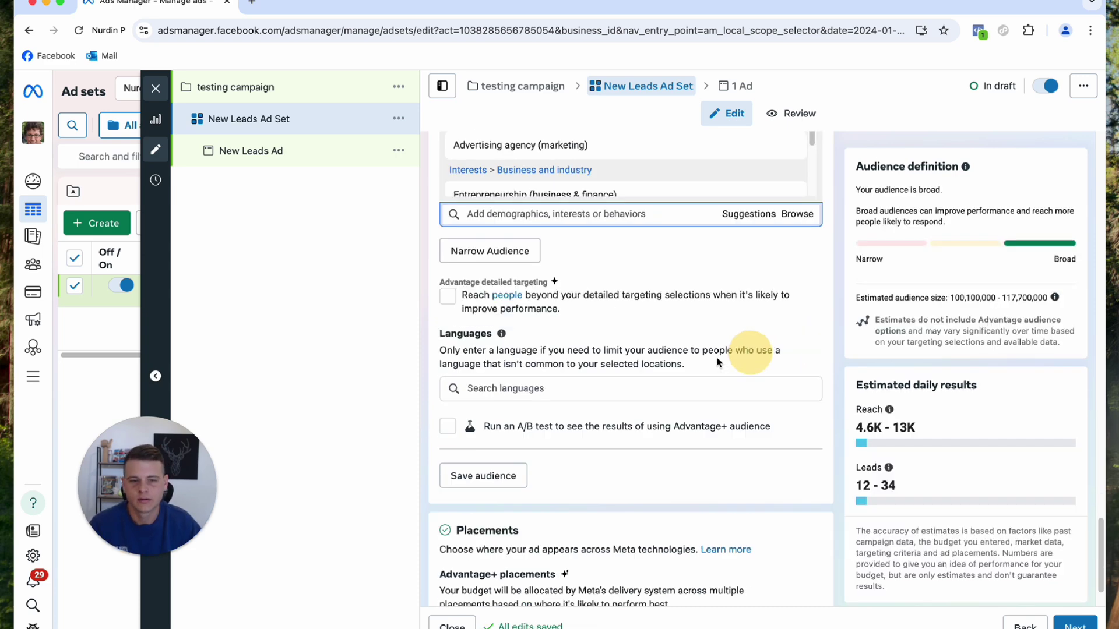
pyautogui.click(580, 388)
pyautogui.write('engl')
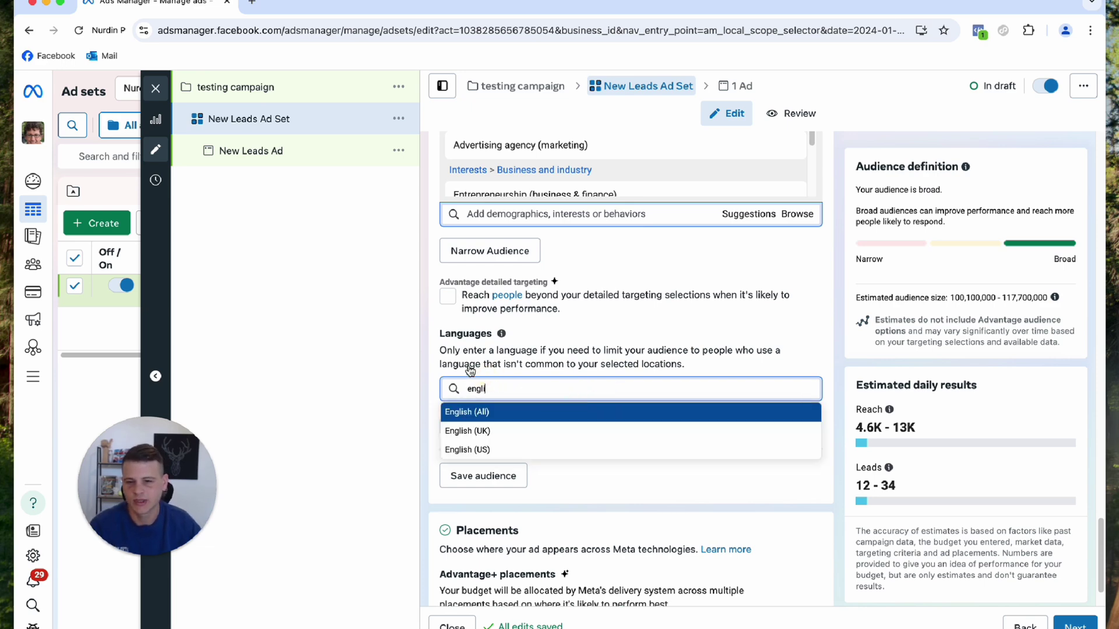
pyautogui.click(604, 414)
pyautogui.scroll(-2, 429, 356)
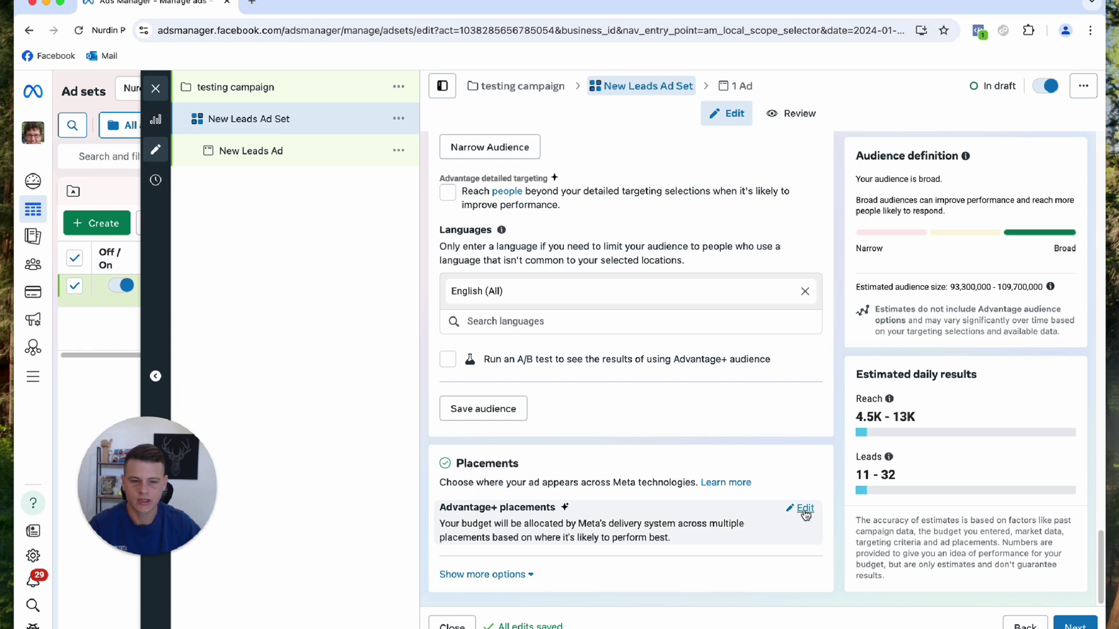
# - Switch to manual placements and remove Audience Network and Facebook
pyautogui.click(802, 509)
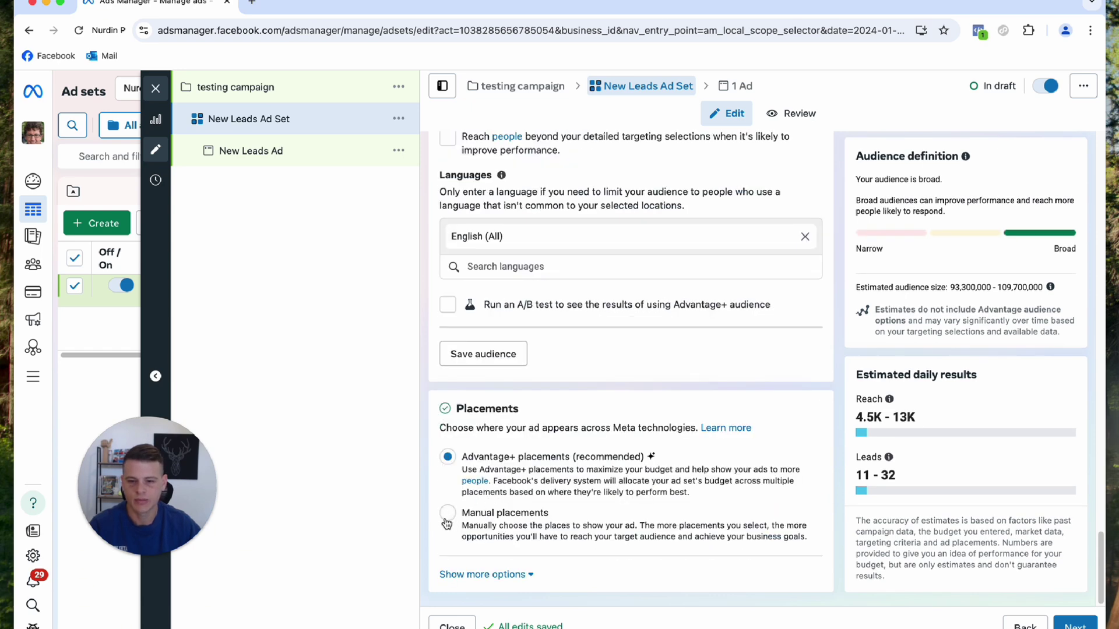
pyautogui.click(447, 513)
pyautogui.scroll(-3, 435, 408)
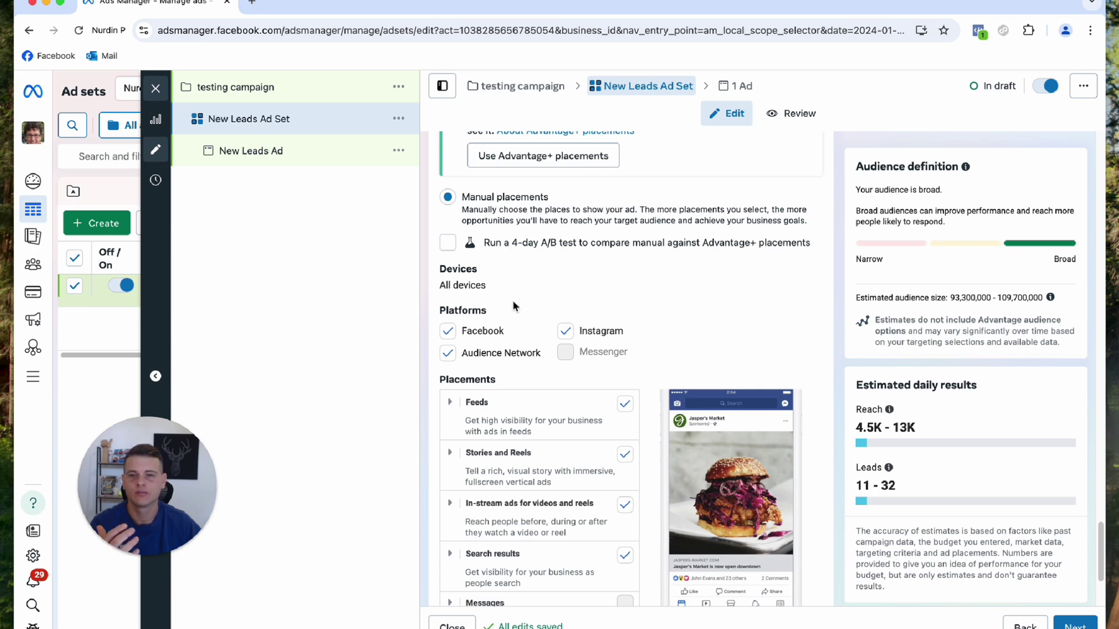
pyautogui.click(447, 353)
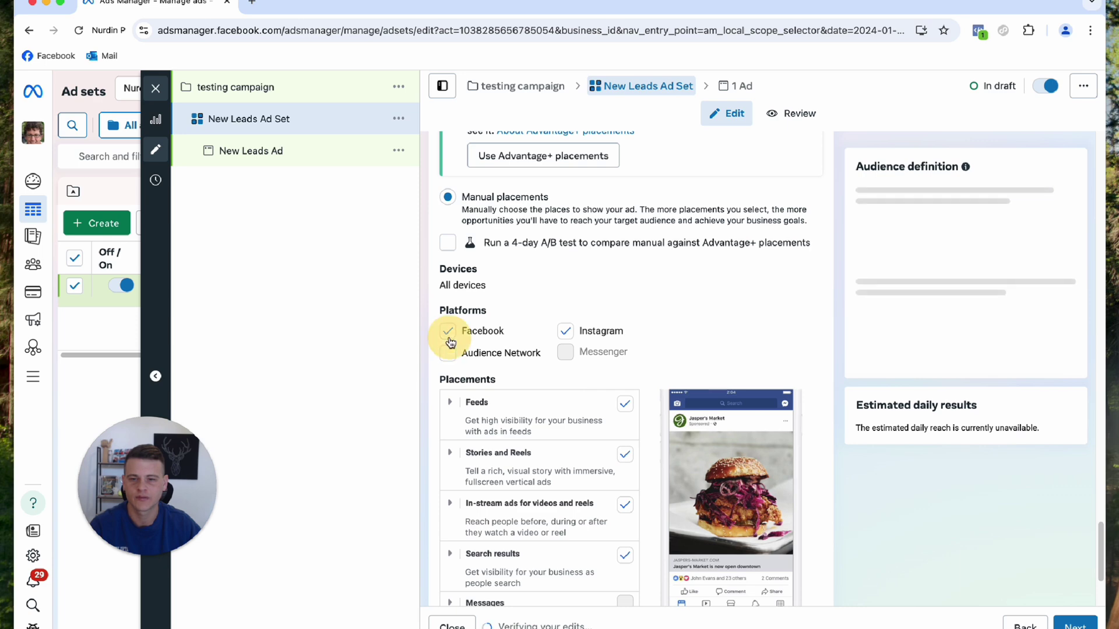
pyautogui.click(448, 332)
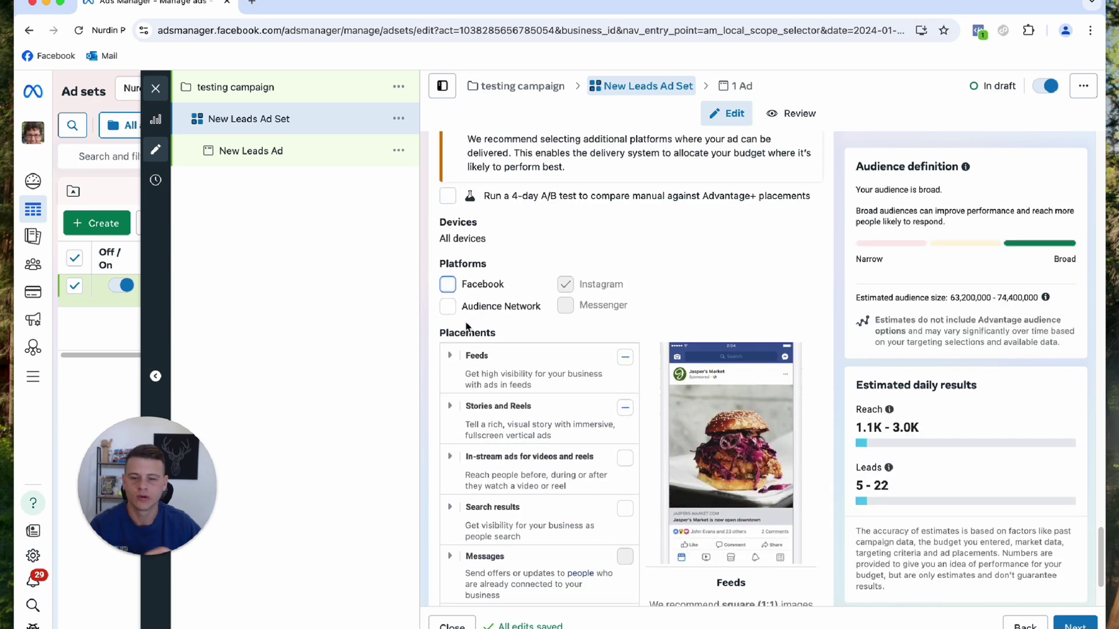
# - Remove the Instagram feed, profile feed and Explore placements, leaving Stories and Reels
pyautogui.scroll(-2, 415, 289)
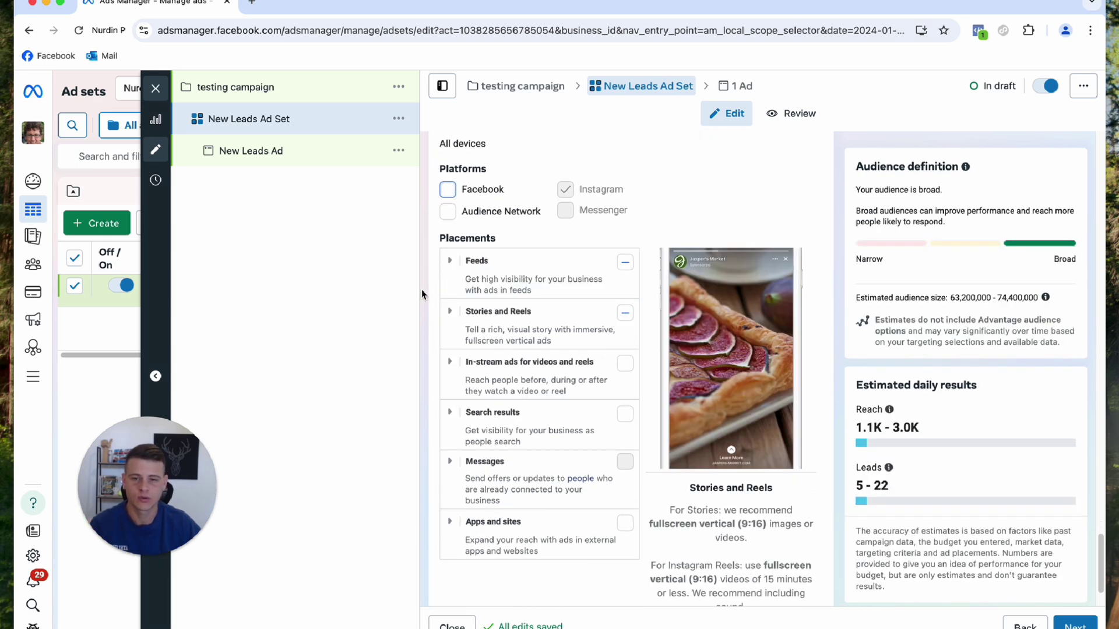
pyautogui.click(449, 260)
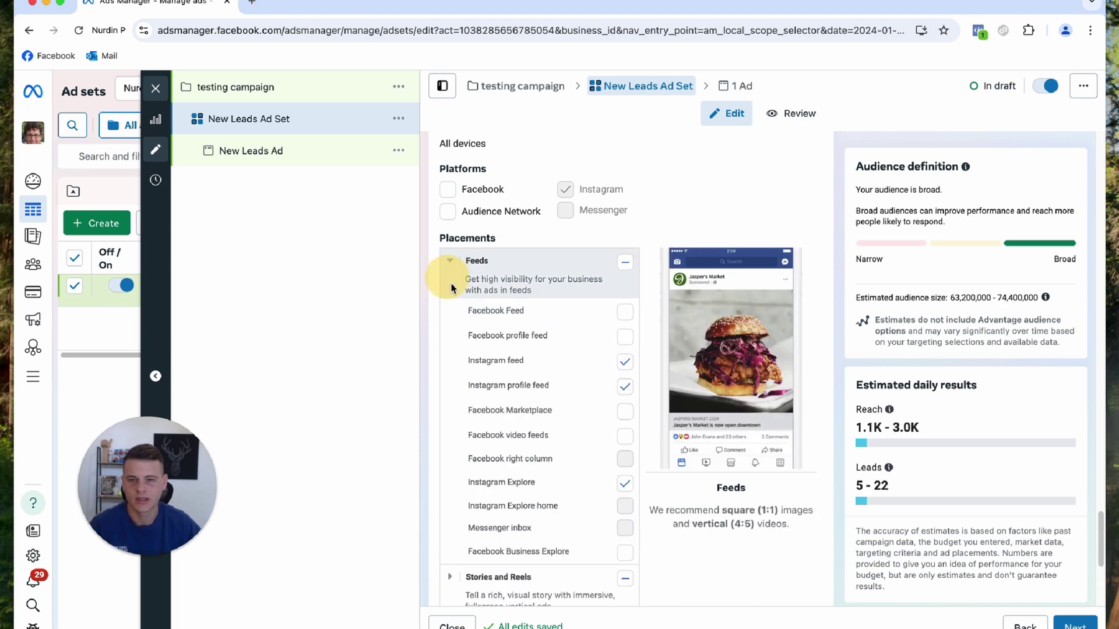
pyautogui.click(625, 363)
pyautogui.click(624, 387)
pyautogui.click(624, 484)
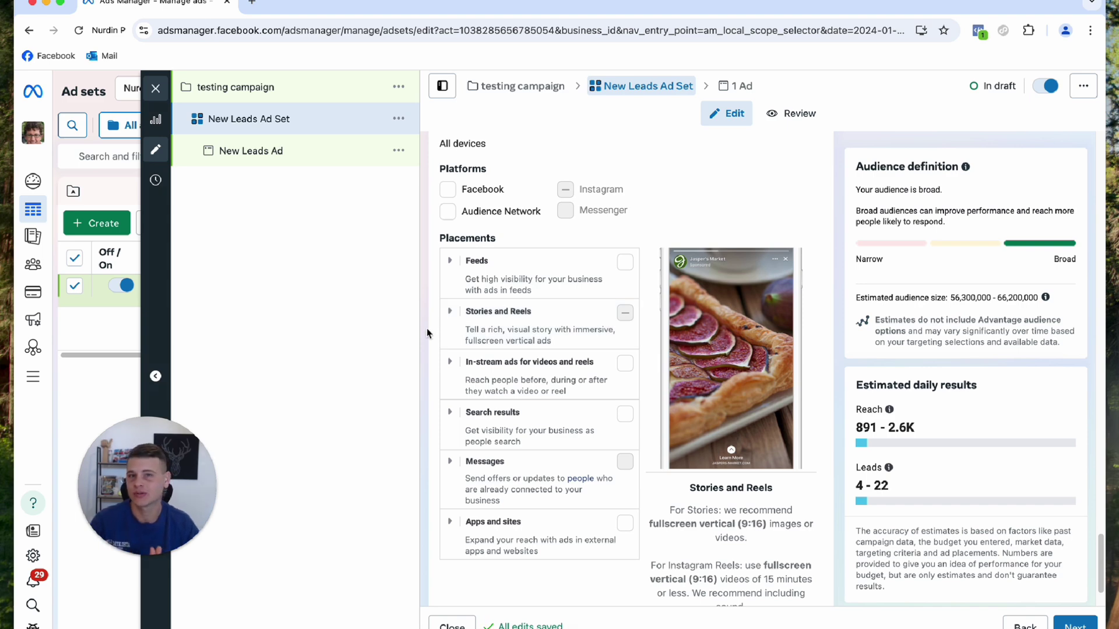
# - In the New Leads Ad, enter primary text 'copy1' and a short headline
pyautogui.click(282, 153)
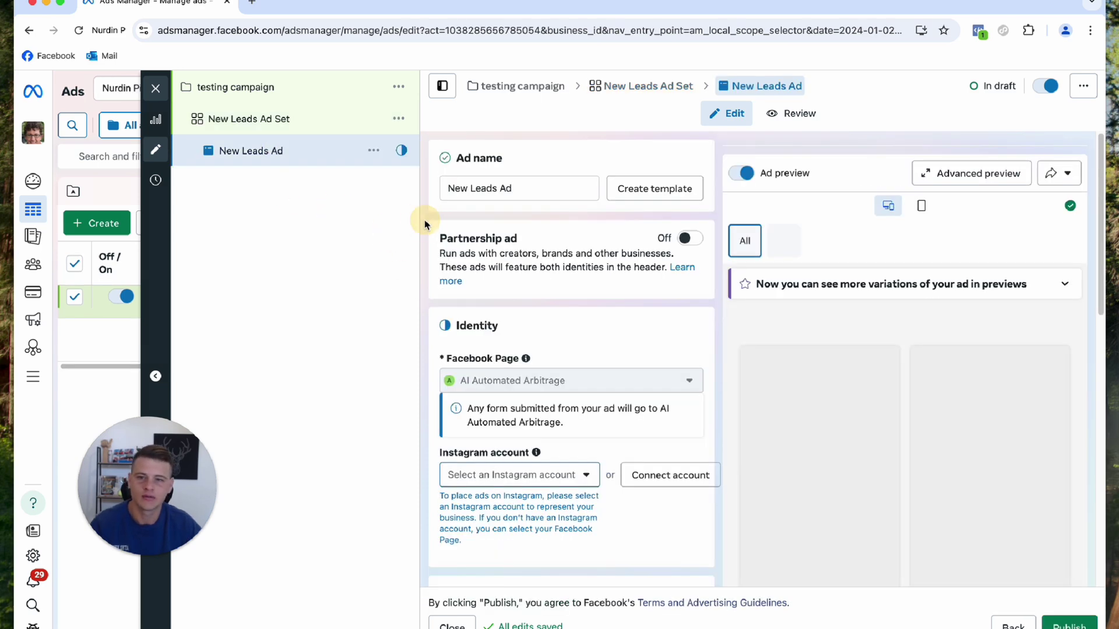
pyautogui.scroll(-5, 431, 318)
pyautogui.scroll(-6, 431, 317)
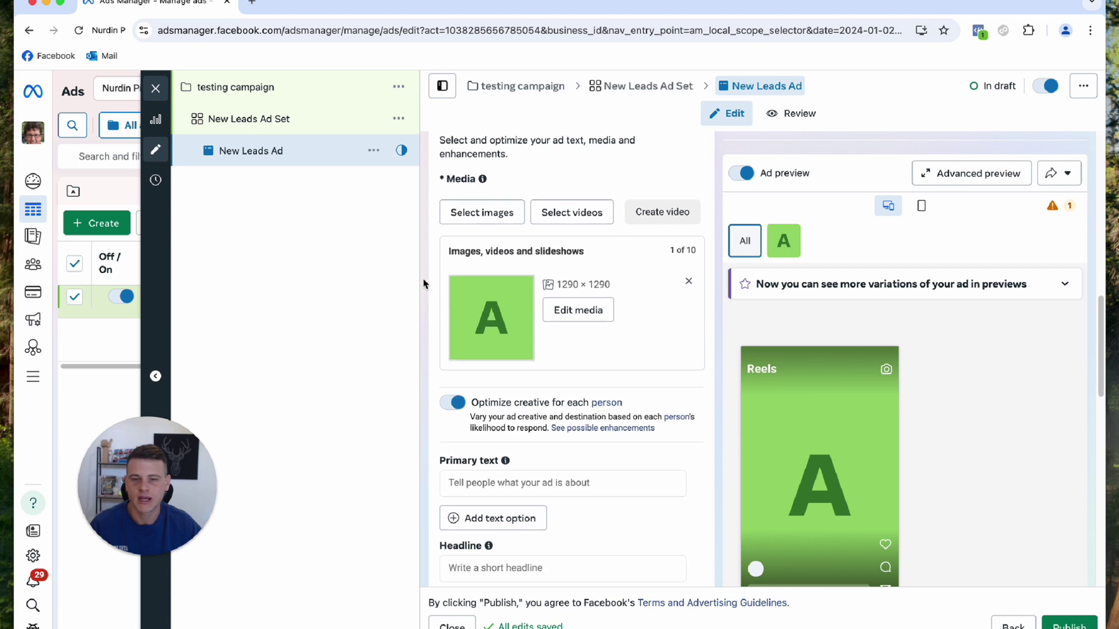
pyautogui.scroll(-2, 424, 274)
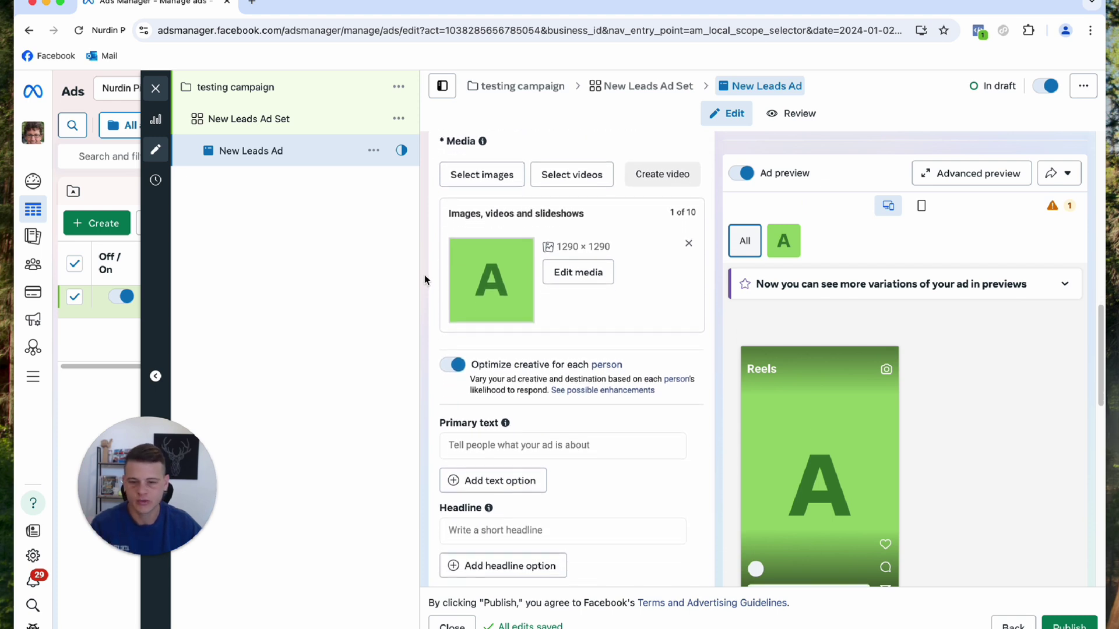
pyautogui.scroll(-1, 424, 274)
pyautogui.click(461, 346)
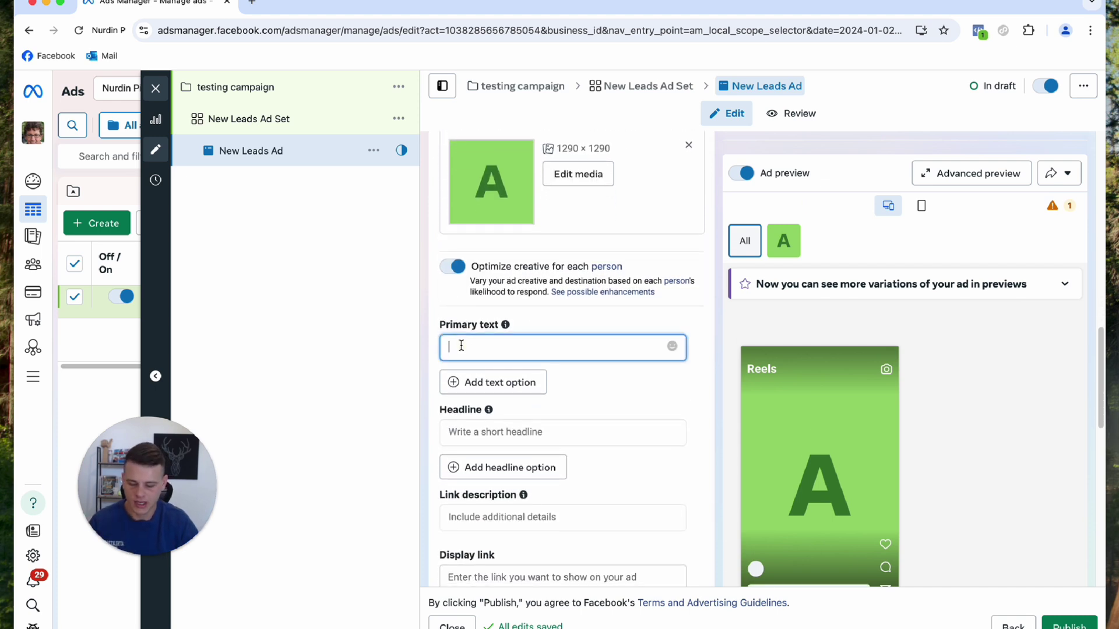
pyautogui.write('copy1')
pyautogui.press('Tab')
pyautogui.write('Ad')
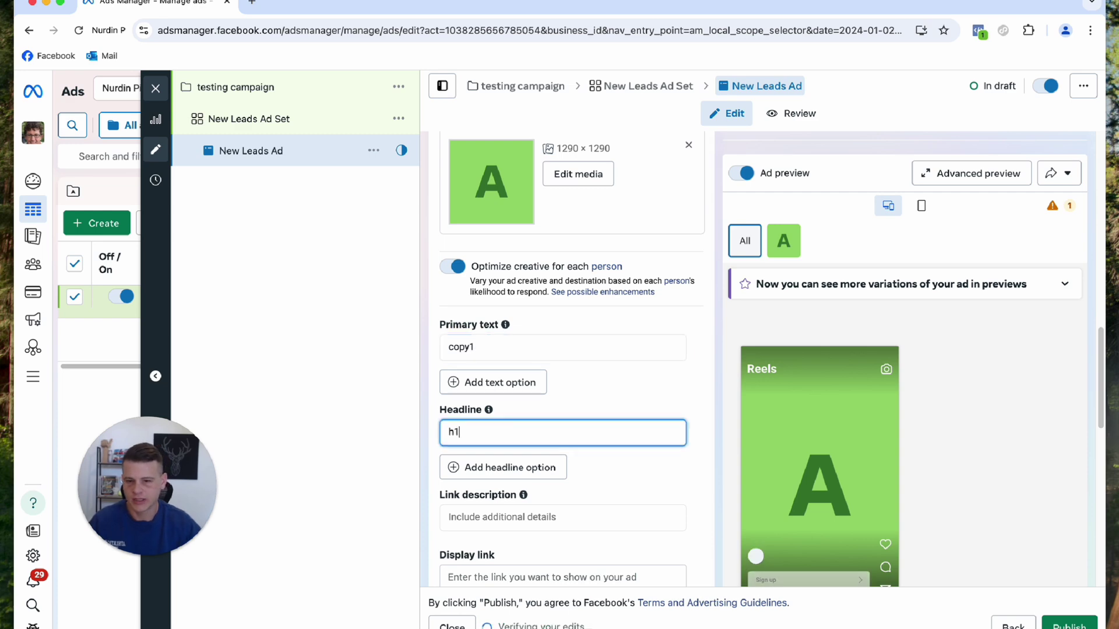
pyautogui.scroll(-10, 429, 407)
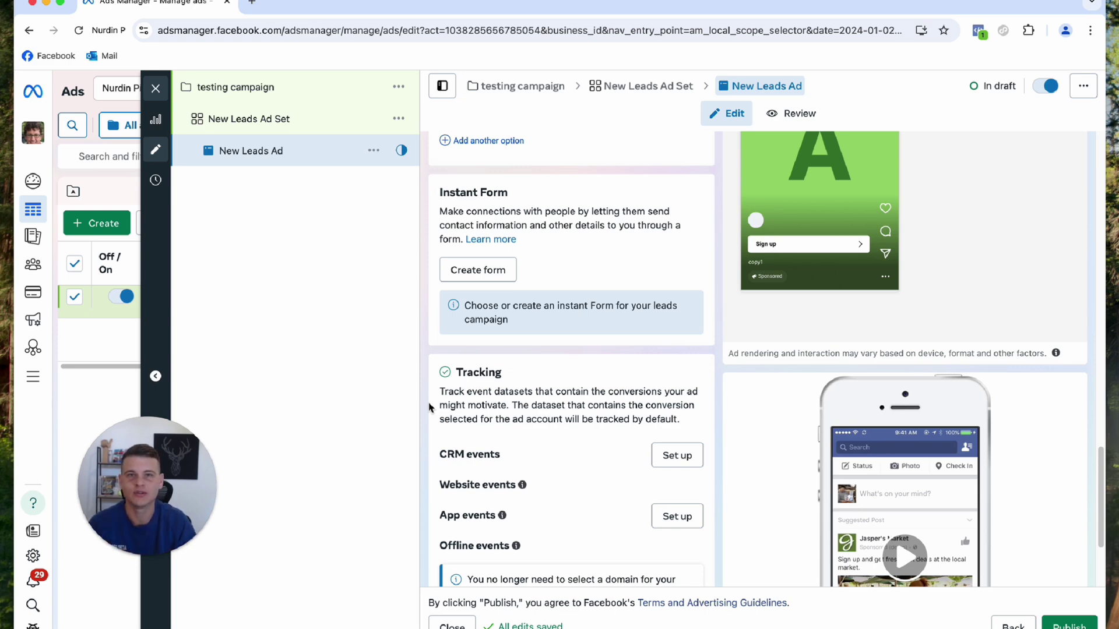
pyautogui.scroll(4, 813, 322)
pyautogui.scroll(-1, 802, 270)
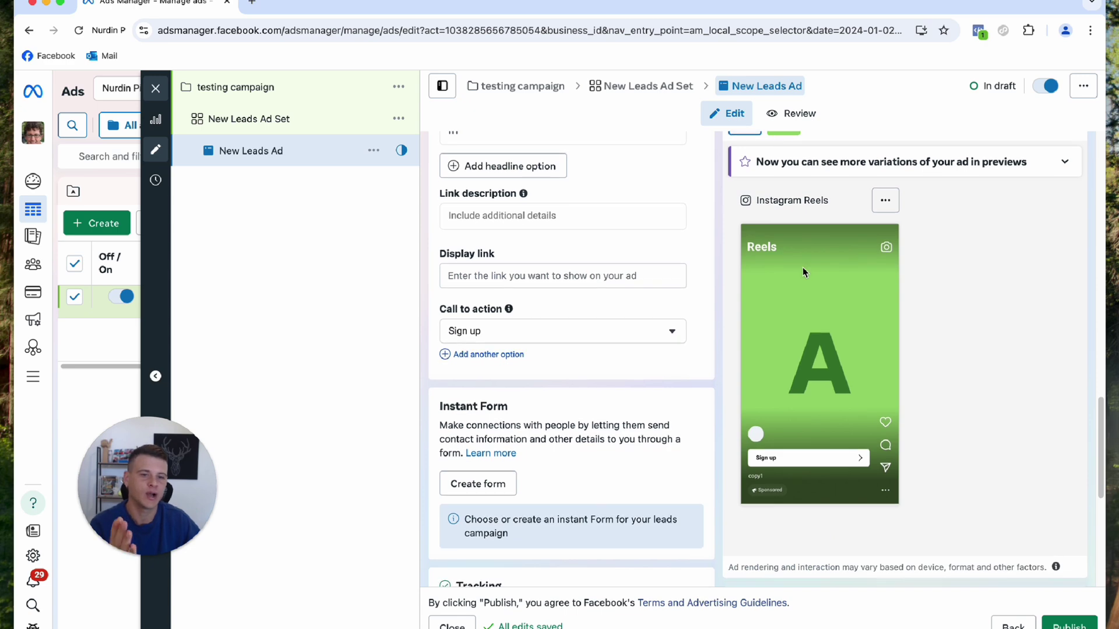
pyautogui.scroll(-1, 805, 271)
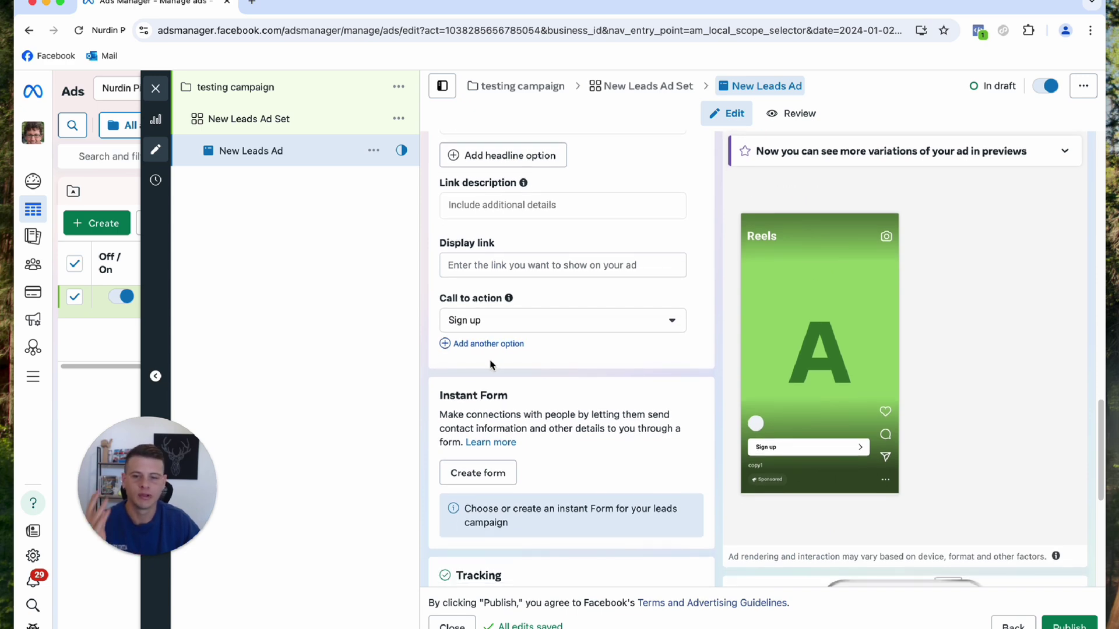